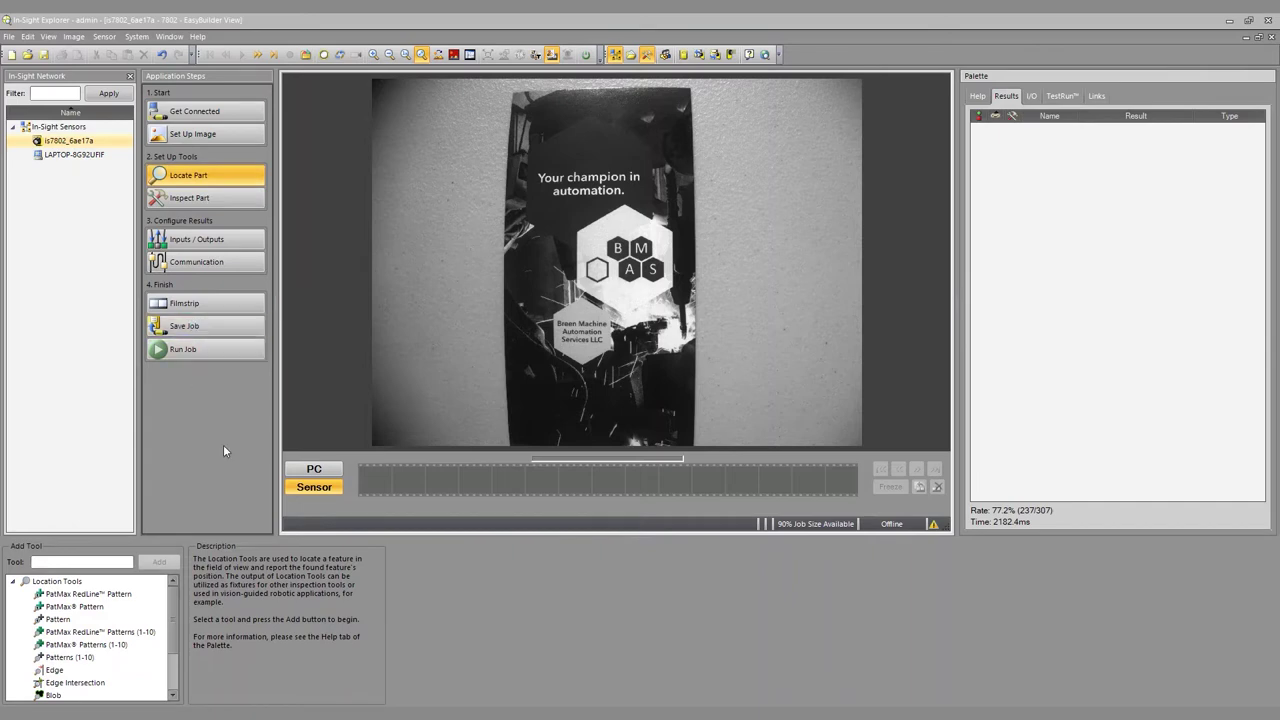
Step: Add an Edge location tool on the flyer's right edge, giving Edge_1 at (1054.3,508.5) 89.2°
left_click(12, 585)
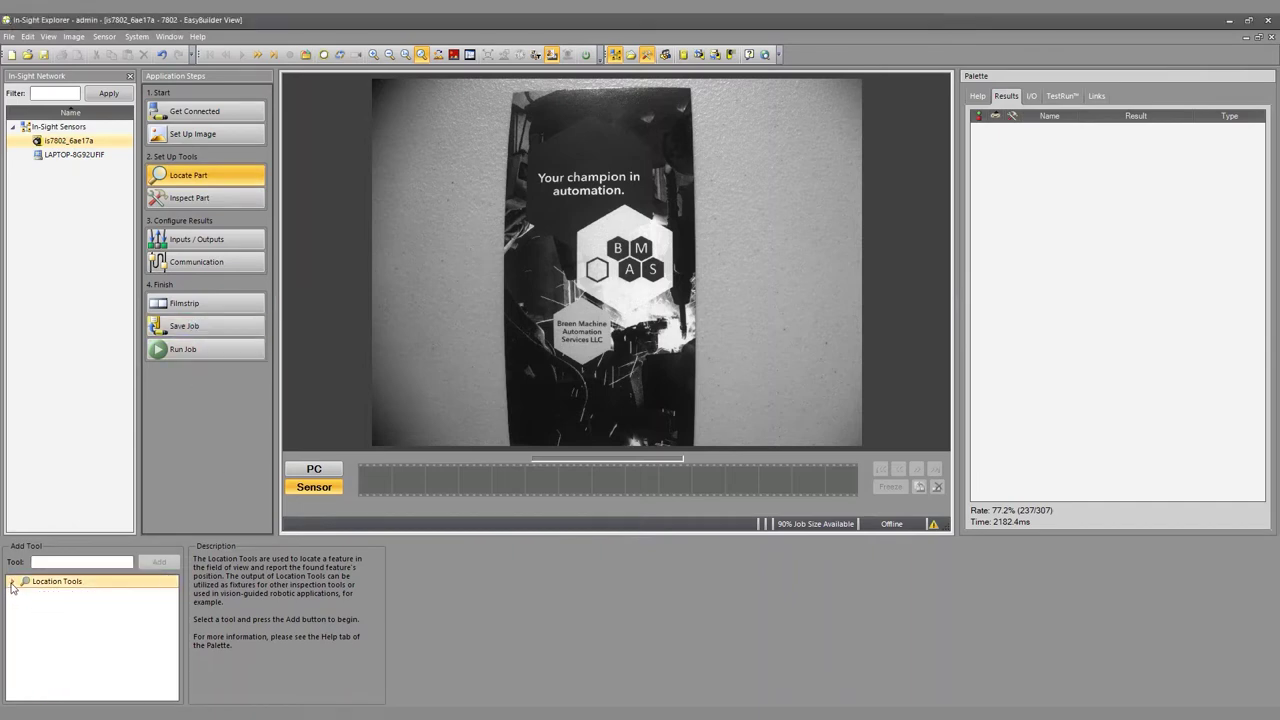
left_click(12, 586)
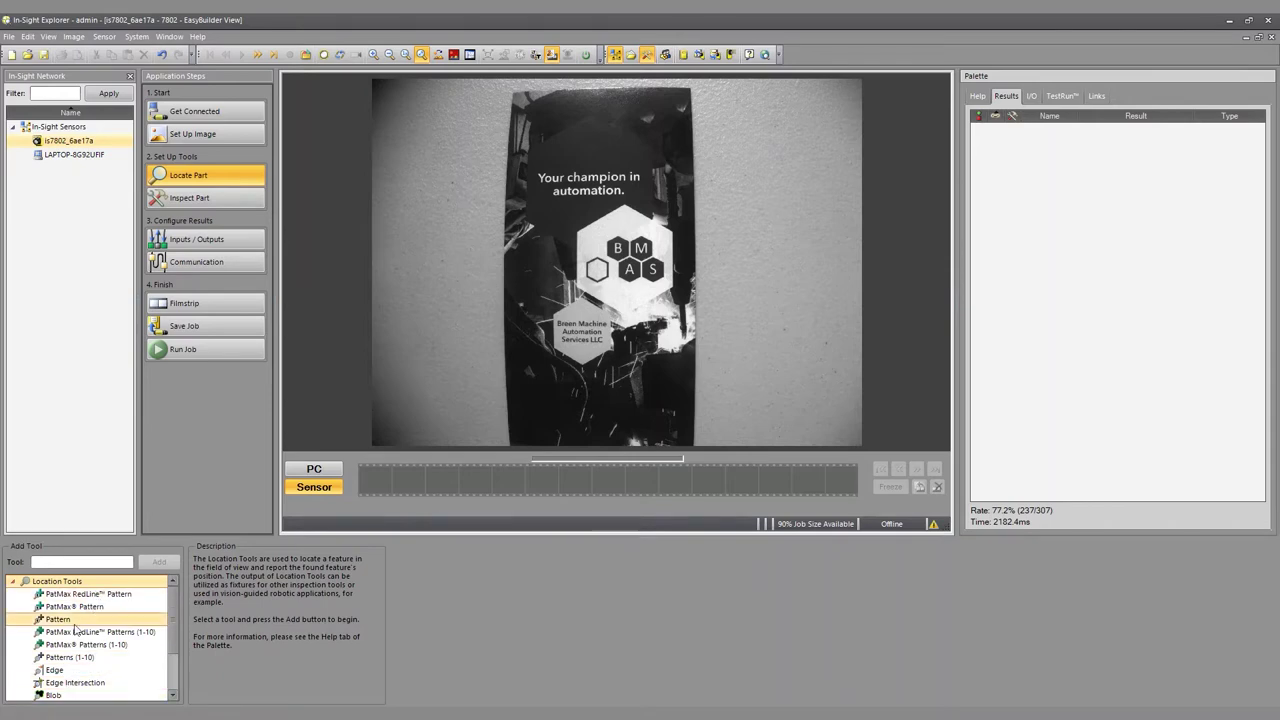
scroll(90, 640, "down", 3)
scroll(70, 660, "up", 3)
left_click(50, 670)
double_click(48, 674)
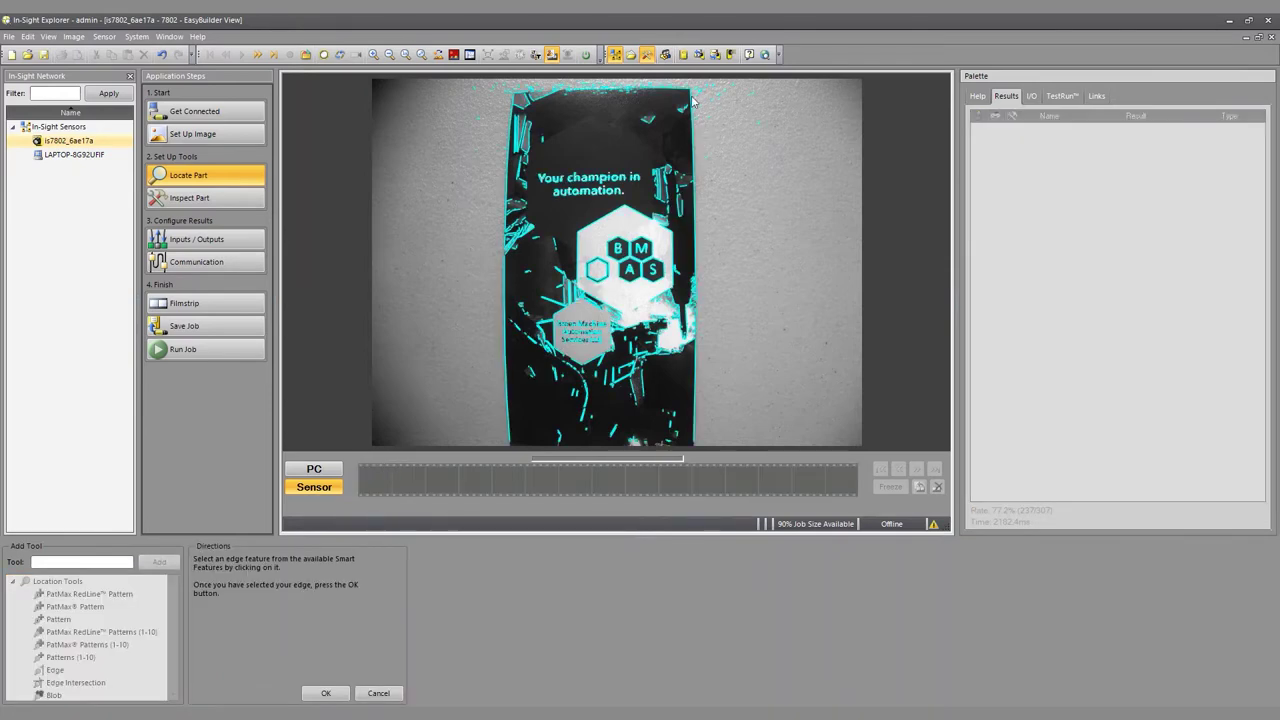
left_click(697, 248)
left_click(326, 693)
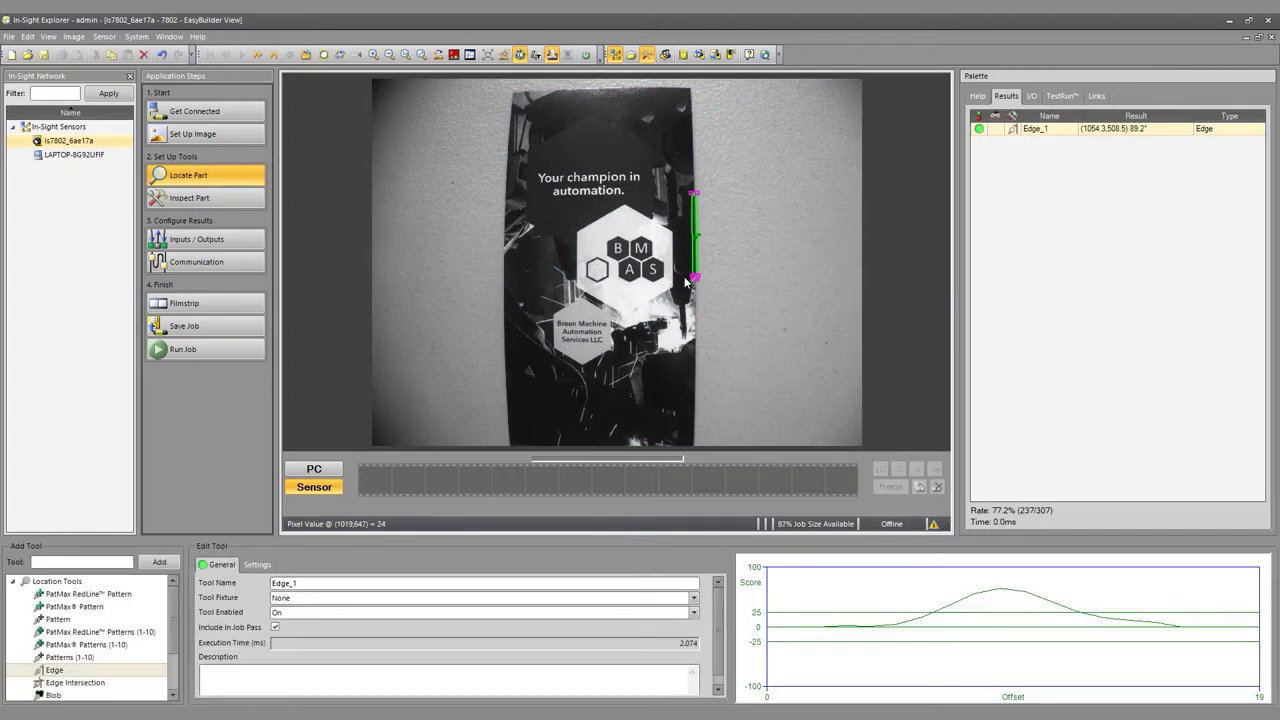
Step: Resize Edge_1's search region and move it up the right edge beside the BMAS logo
left_click_drag(692, 255, 708, 250)
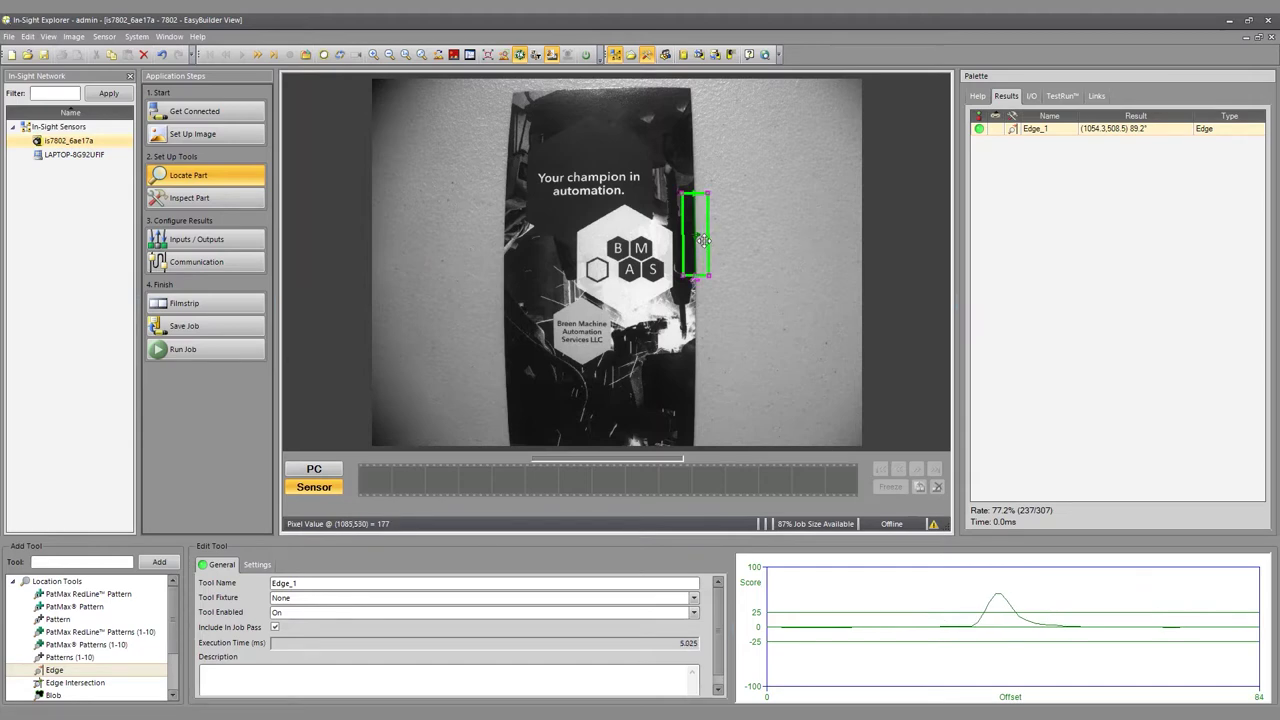
left_click_drag(707, 243, 703, 243)
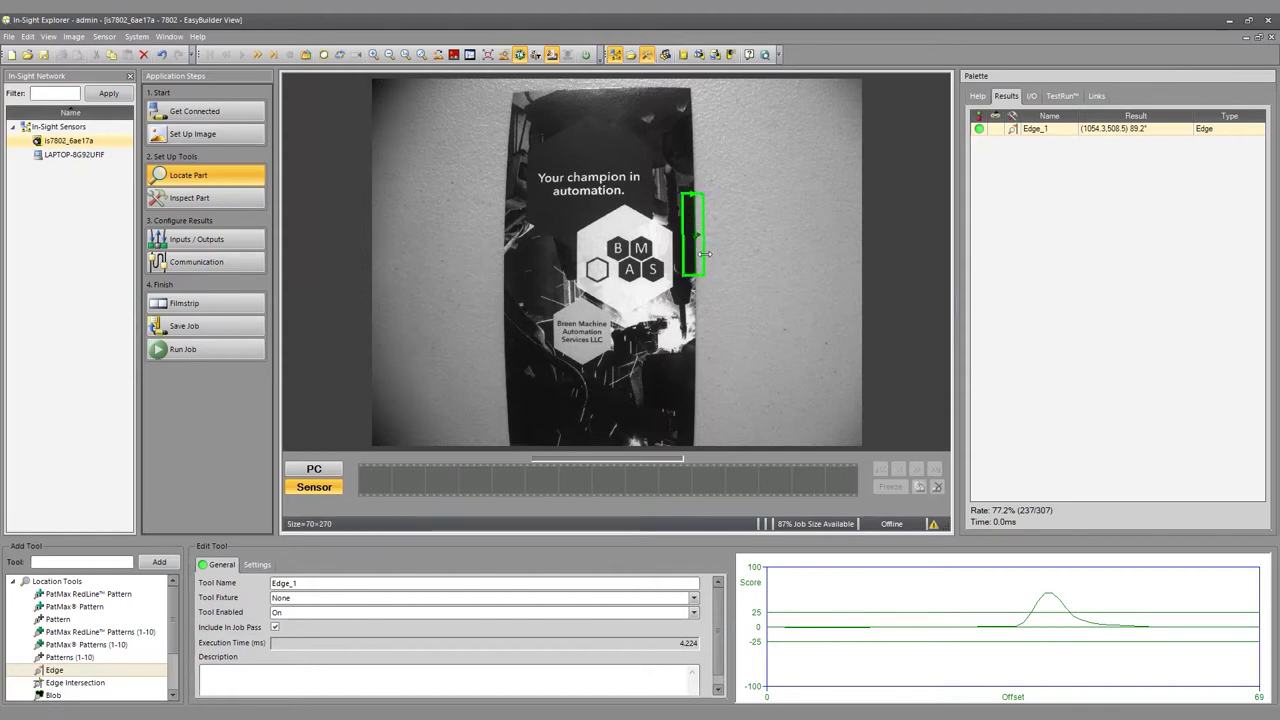
left_click_drag(705, 254, 727, 252)
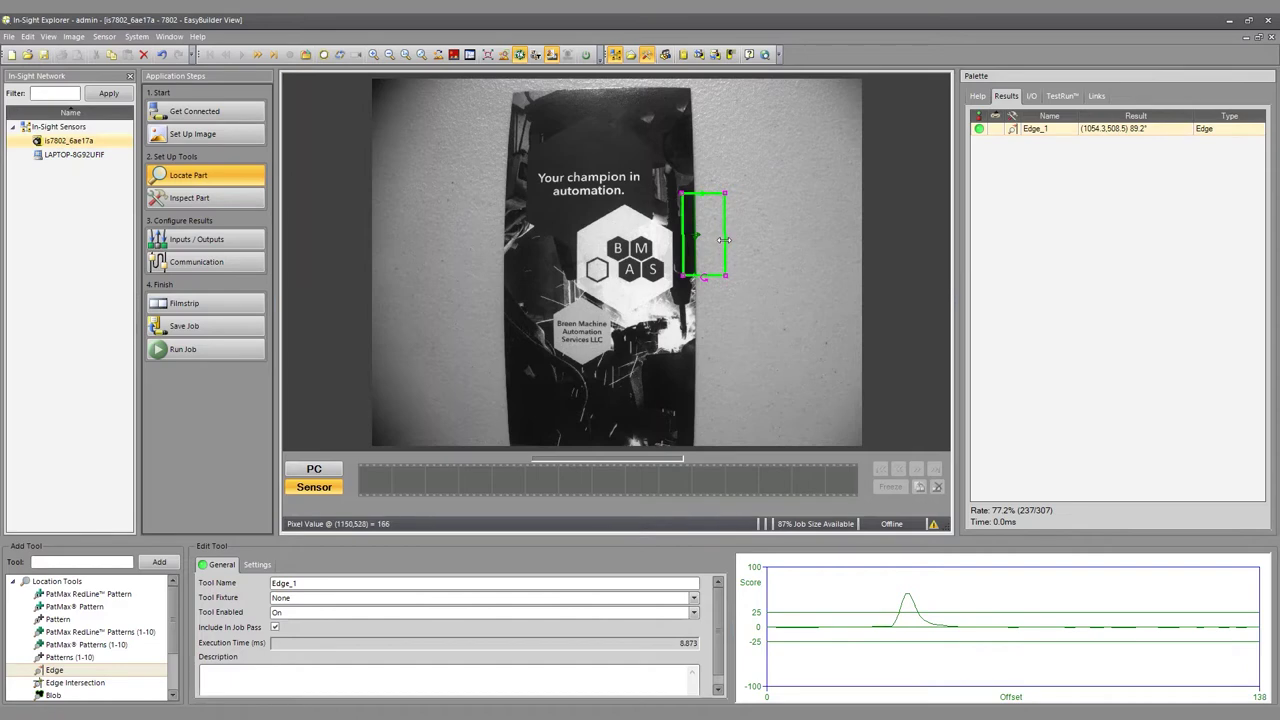
left_click_drag(724, 240, 708, 238)
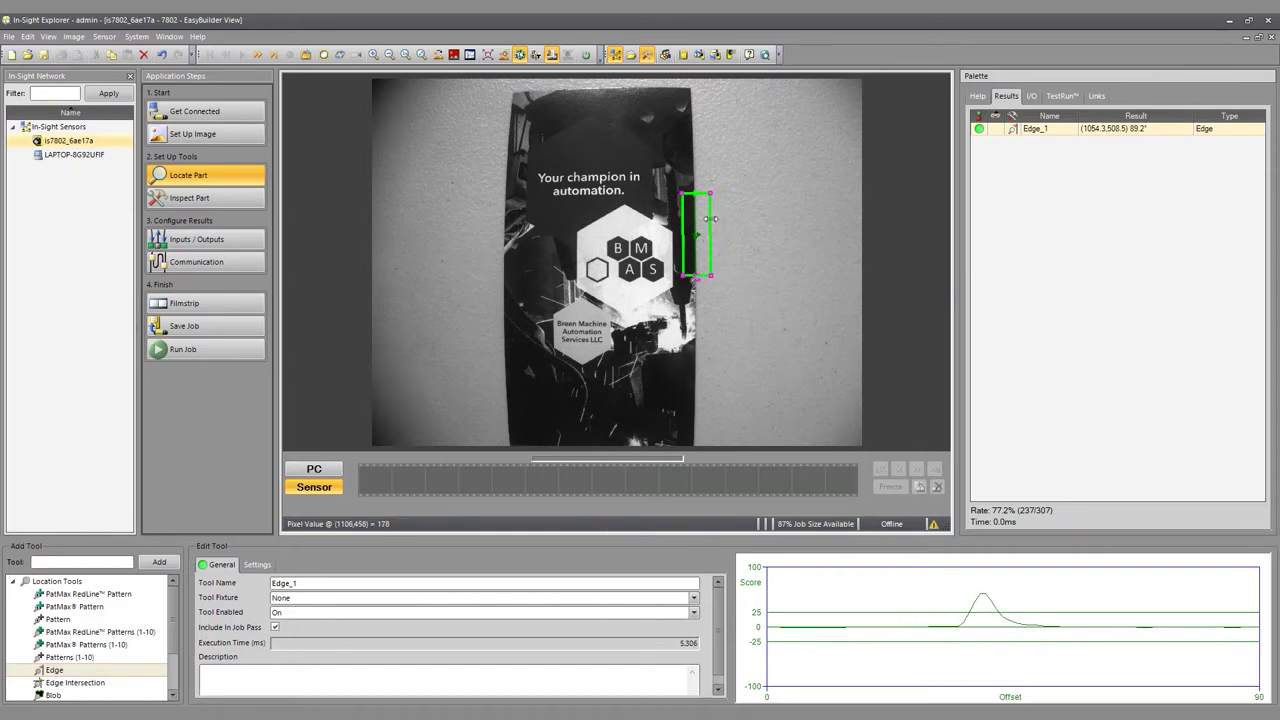
left_click_drag(696, 192, 771, 262)
left_click_drag(683, 254, 636, 254)
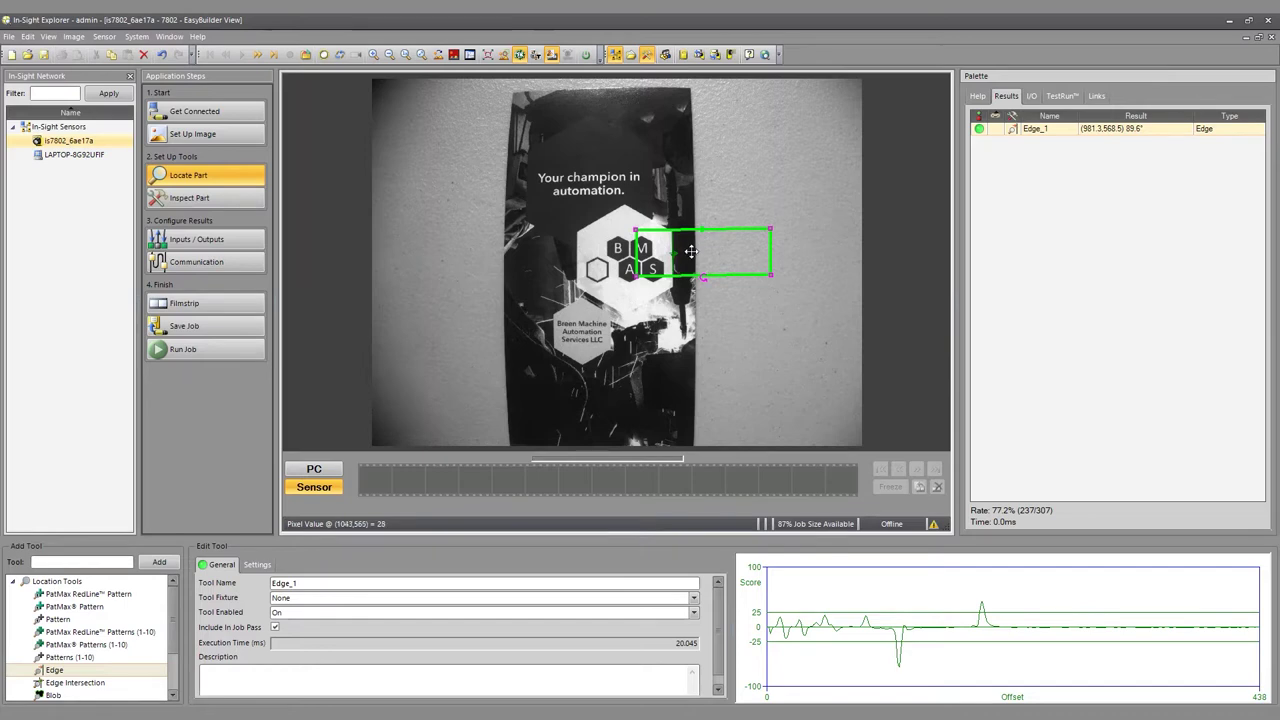
left_click_drag(690, 245, 683, 134)
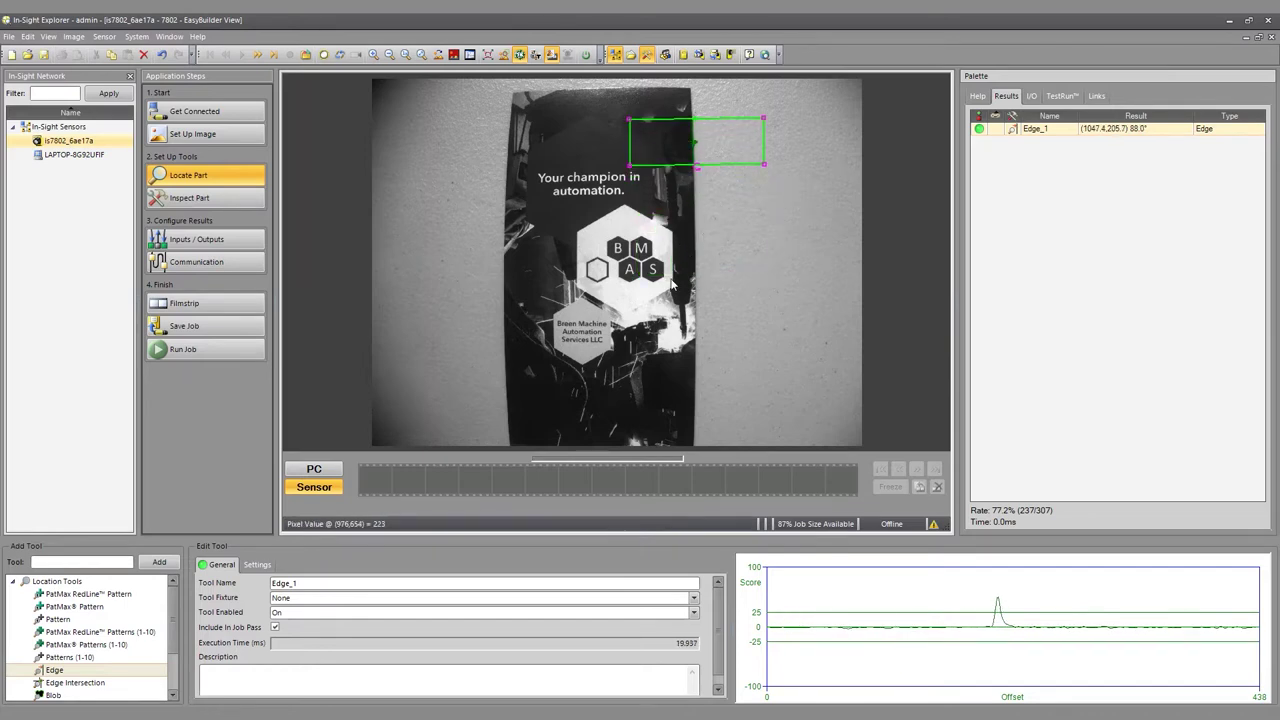
left_click_drag(720, 138, 708, 267)
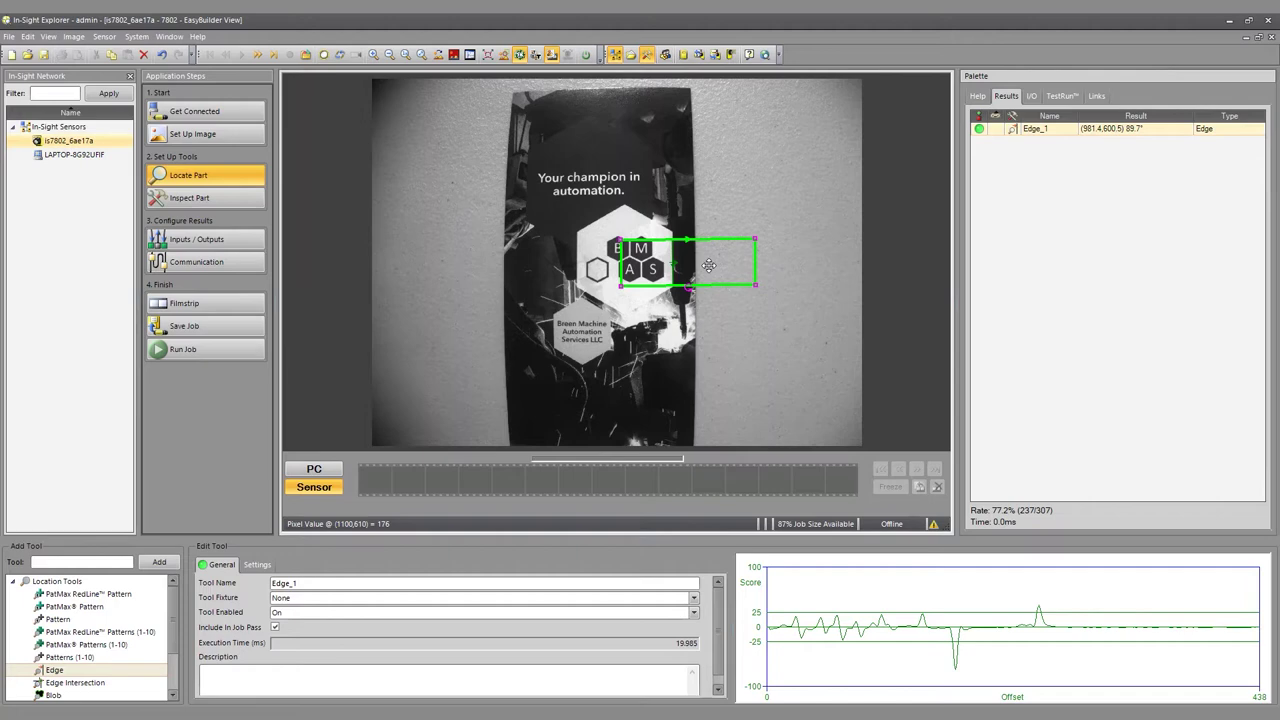
Step: Set Edge_1's Edge Transition setting to Dark to Light
left_click(257, 564)
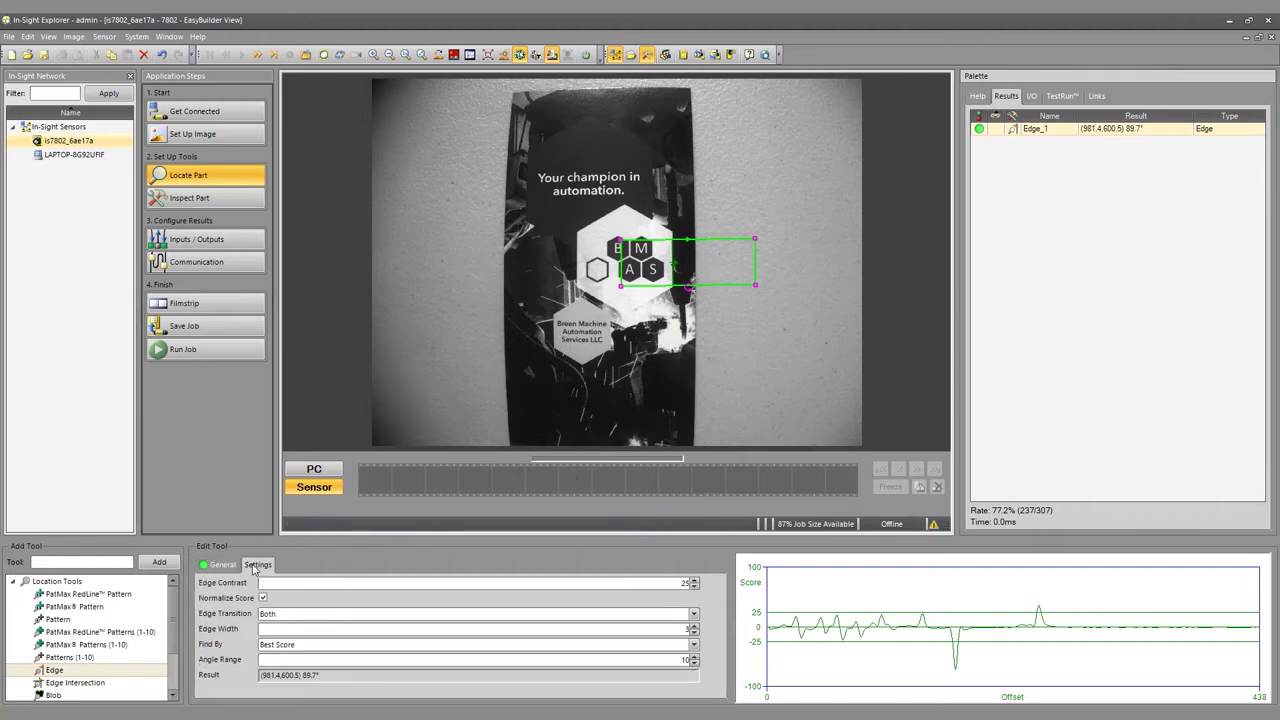
left_click(280, 615)
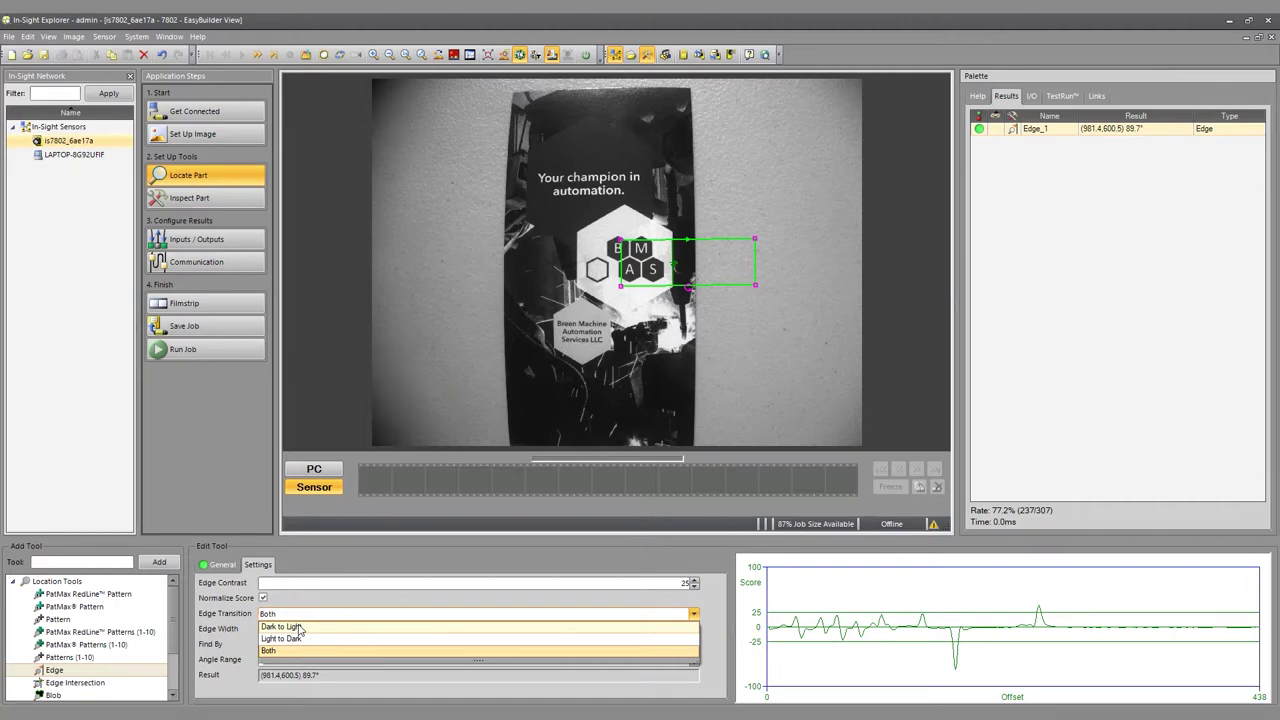
left_click(298, 627)
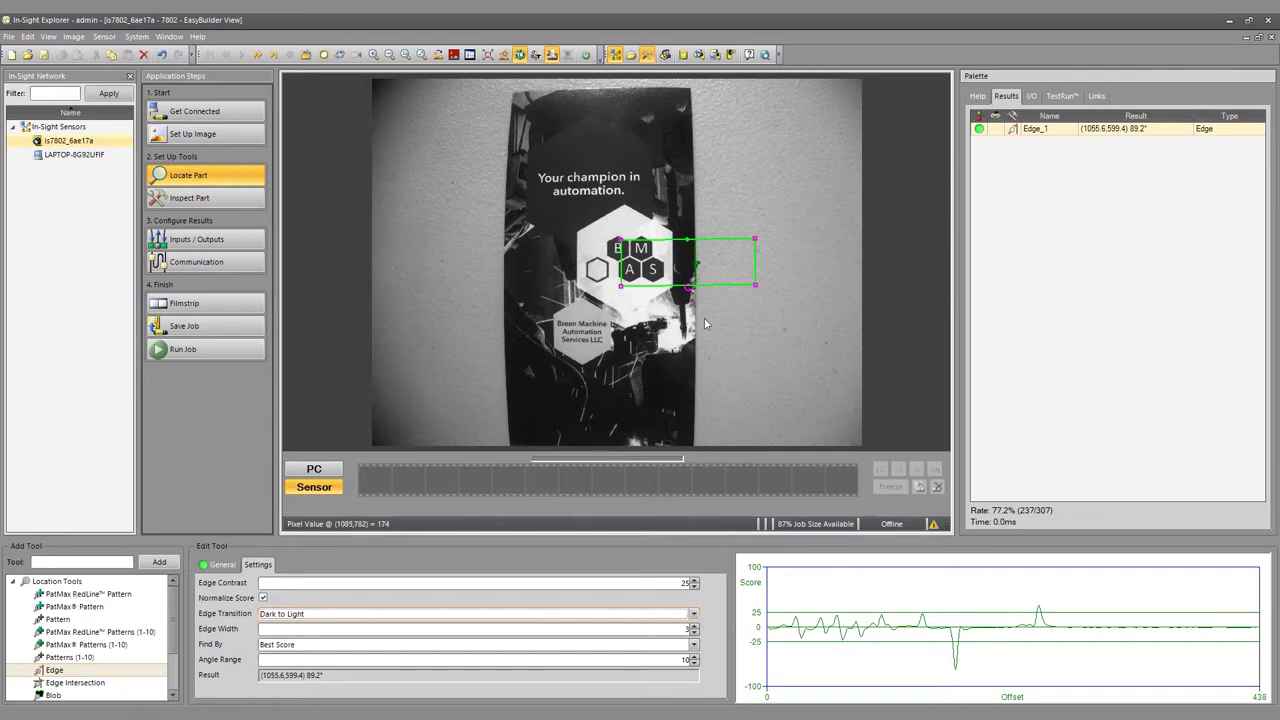
Step: Add a second Edge tool, Edge_2, with a taller region along the flyer's top edge
double_click(50, 671)
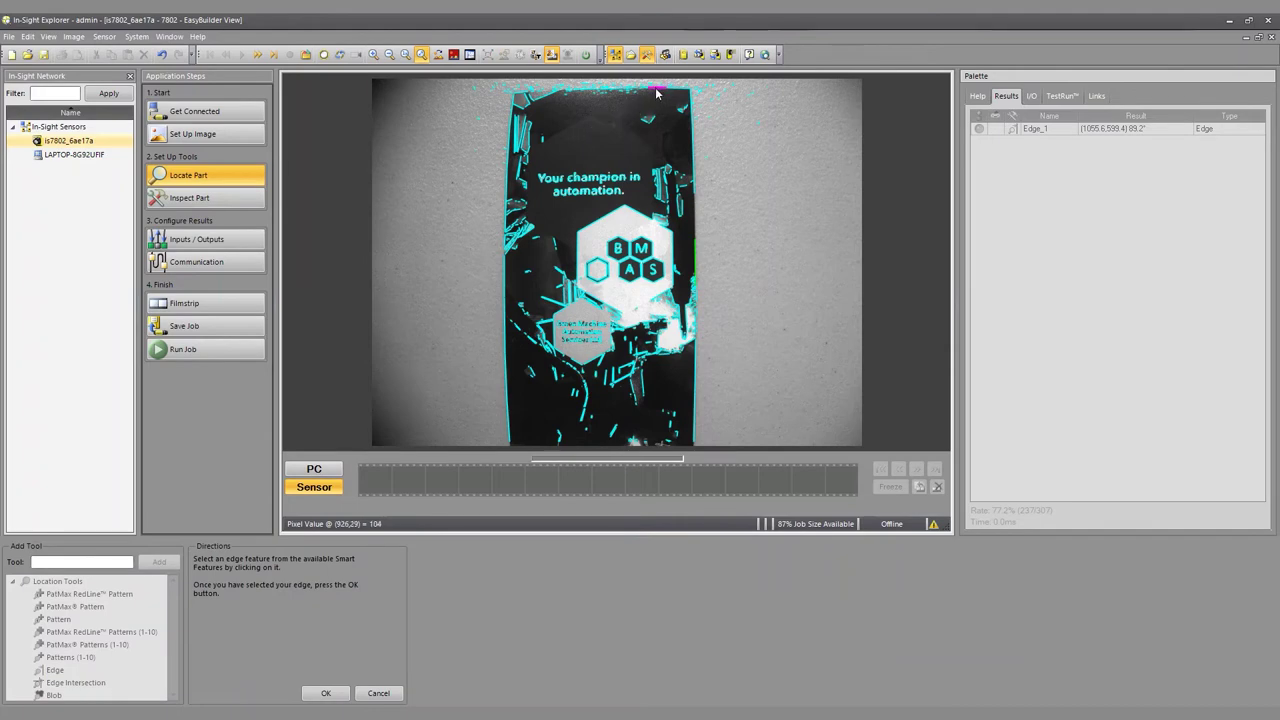
left_click(324, 692)
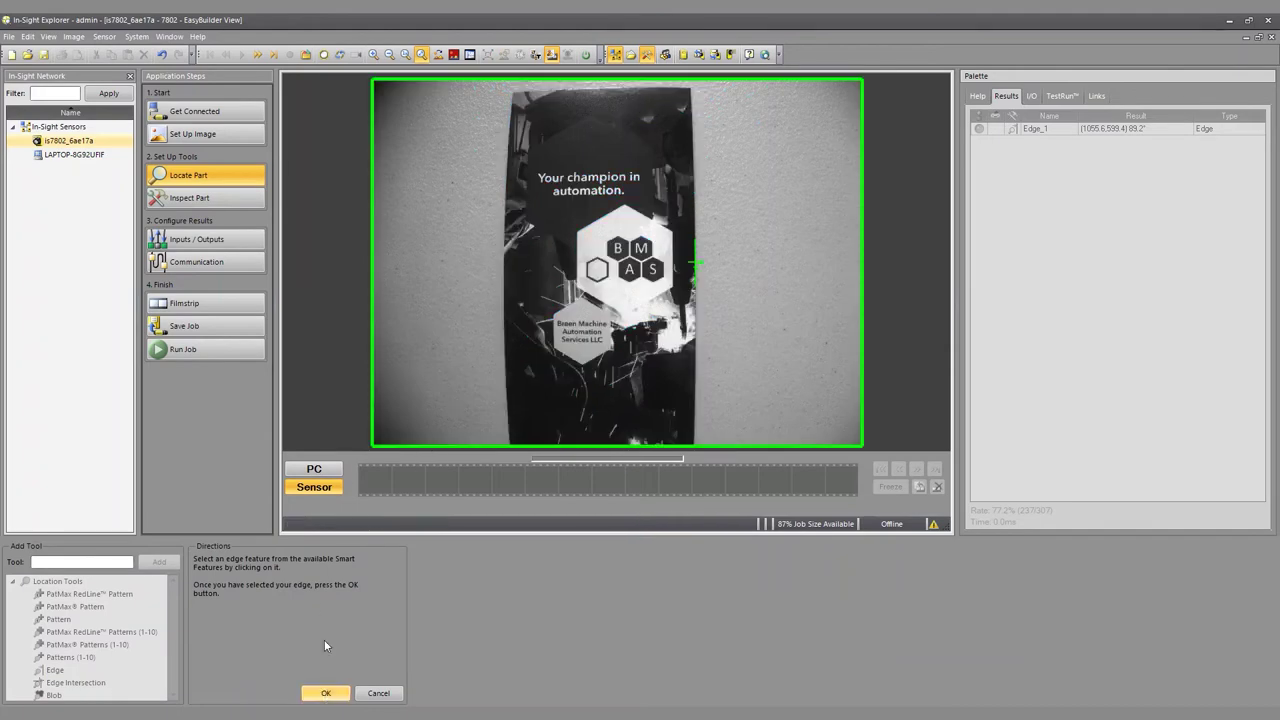
left_click_drag(643, 92, 600, 82)
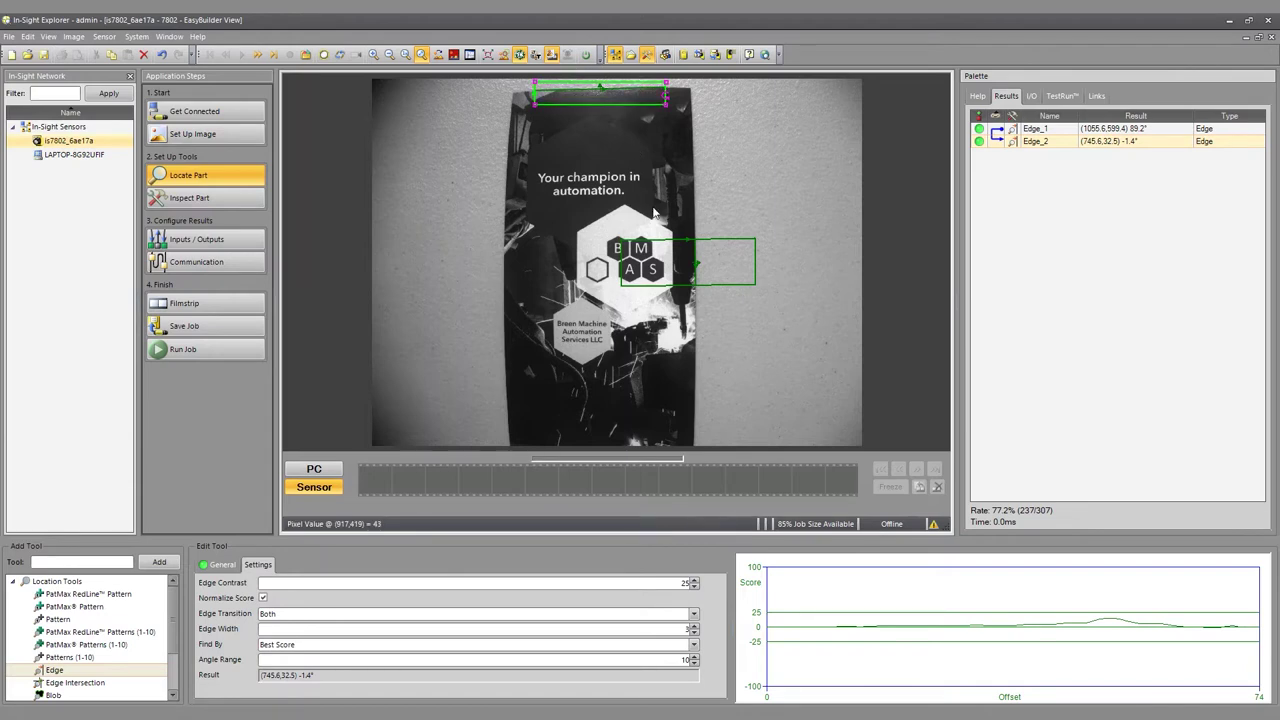
left_click_drag(620, 103, 620, 154)
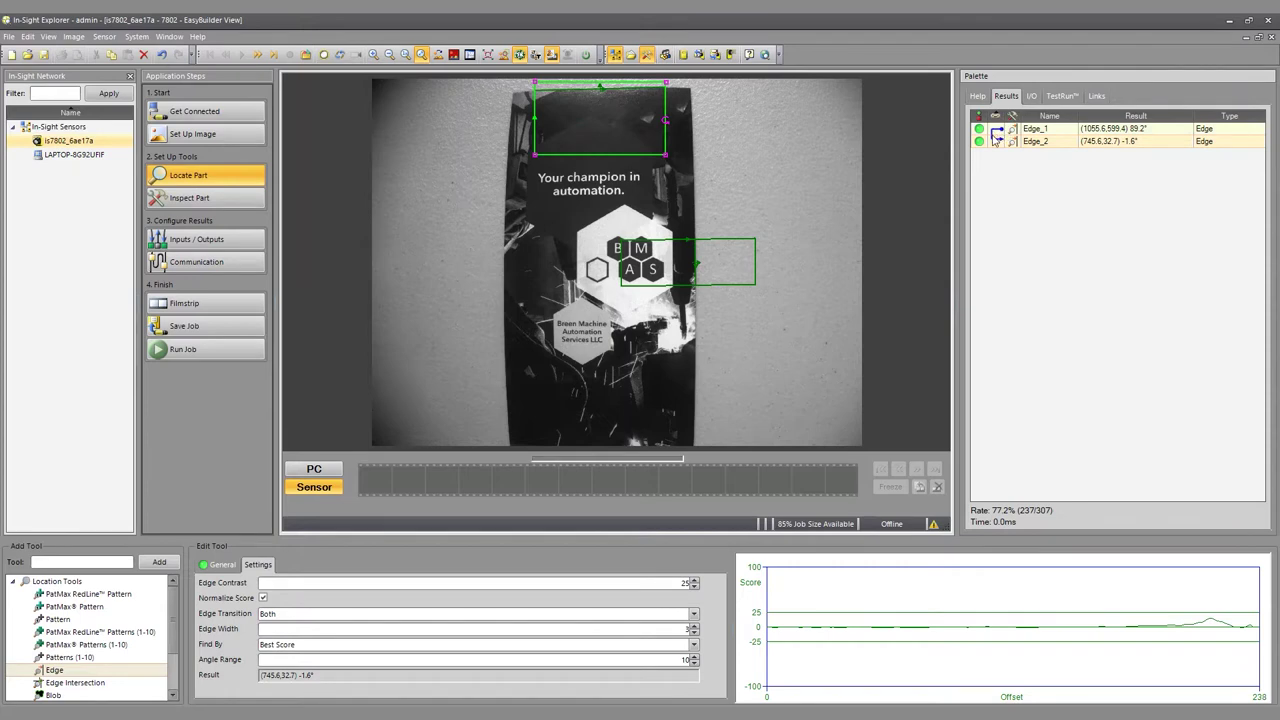
Step: Fixture Edge_2 to Edge_1, nudge Edge_1's region, and add an Edge Intersection tool
left_click_drag(998, 133, 1007, 147)
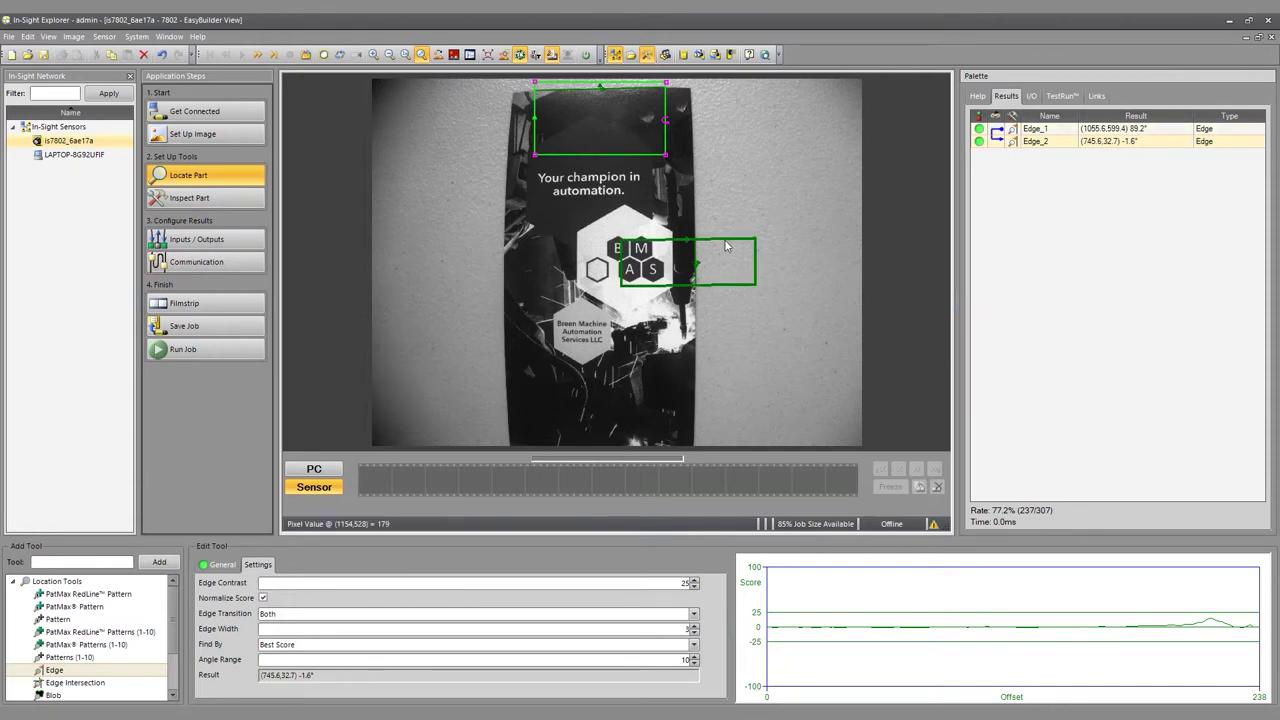
left_click(727, 246)
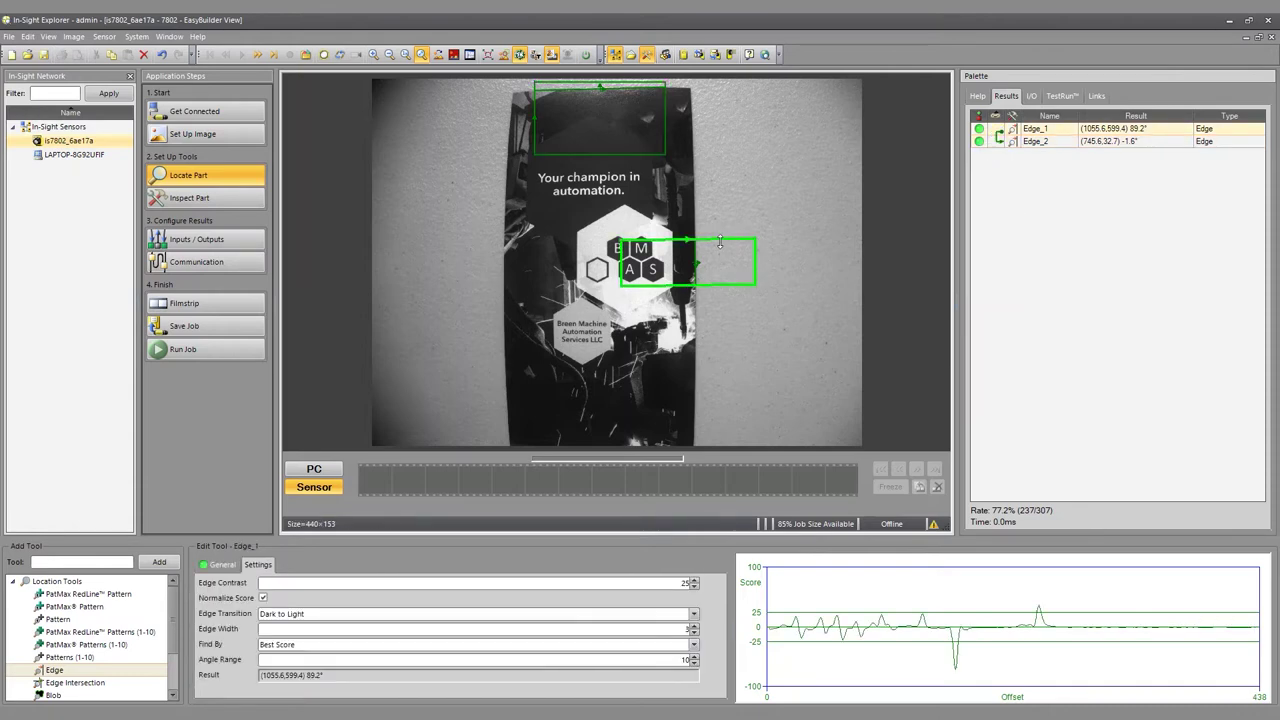
left_click_drag(720, 245, 719, 244)
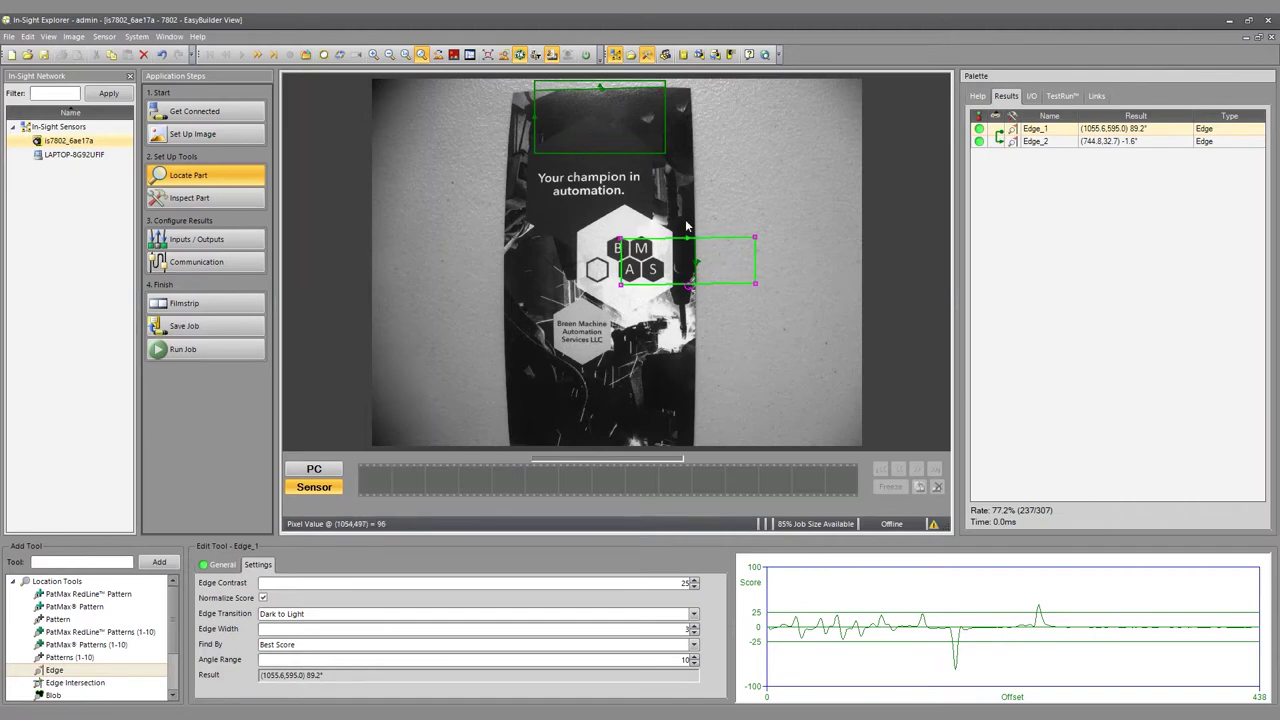
double_click(62, 683)
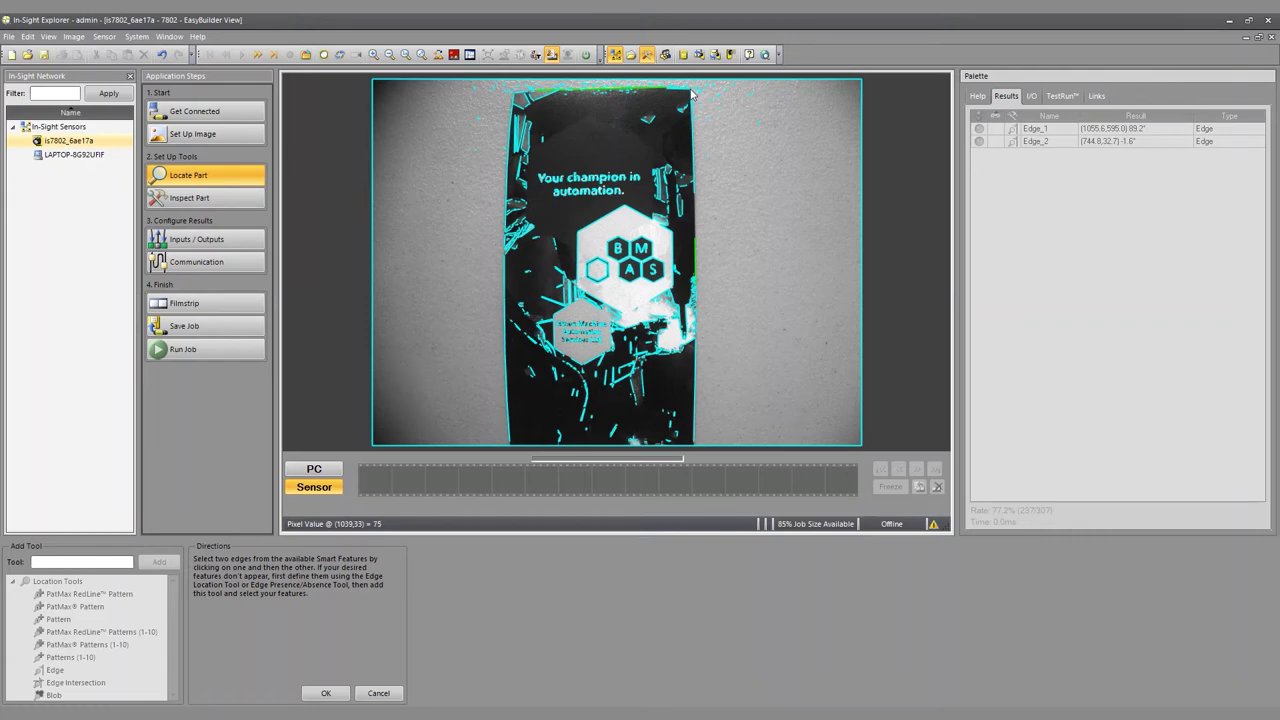
Step: Pick the flyer's top edge, then its right edge, creating Intersect_1 at (1047.2,24.3) 133.8°
left_click(648, 92)
left_click(697, 258)
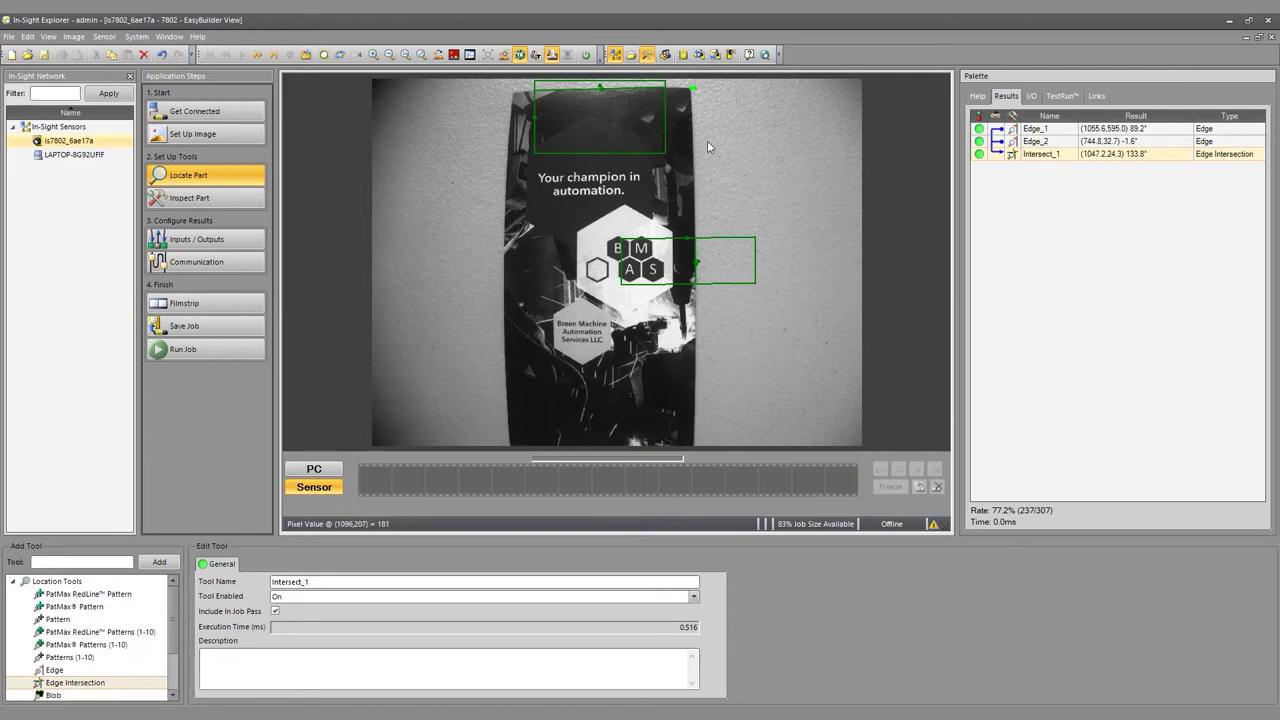
Step: Move Edge_1's and Edge_2's regions to the flyer's top-right corner so all three tools pass
left_click(705, 244)
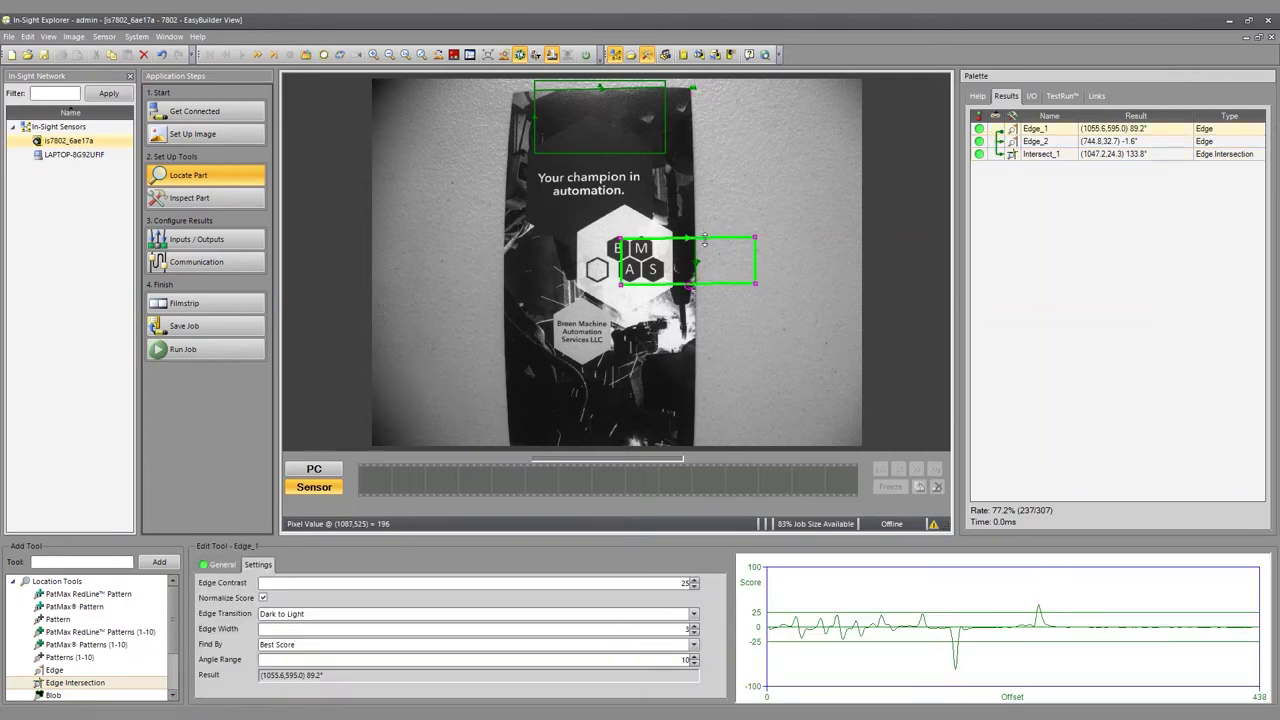
mouse_move(705, 244)
left_mouse_down()
mouse_move(712, 148)
mouse_move(718, 251)
left_mouse_up()
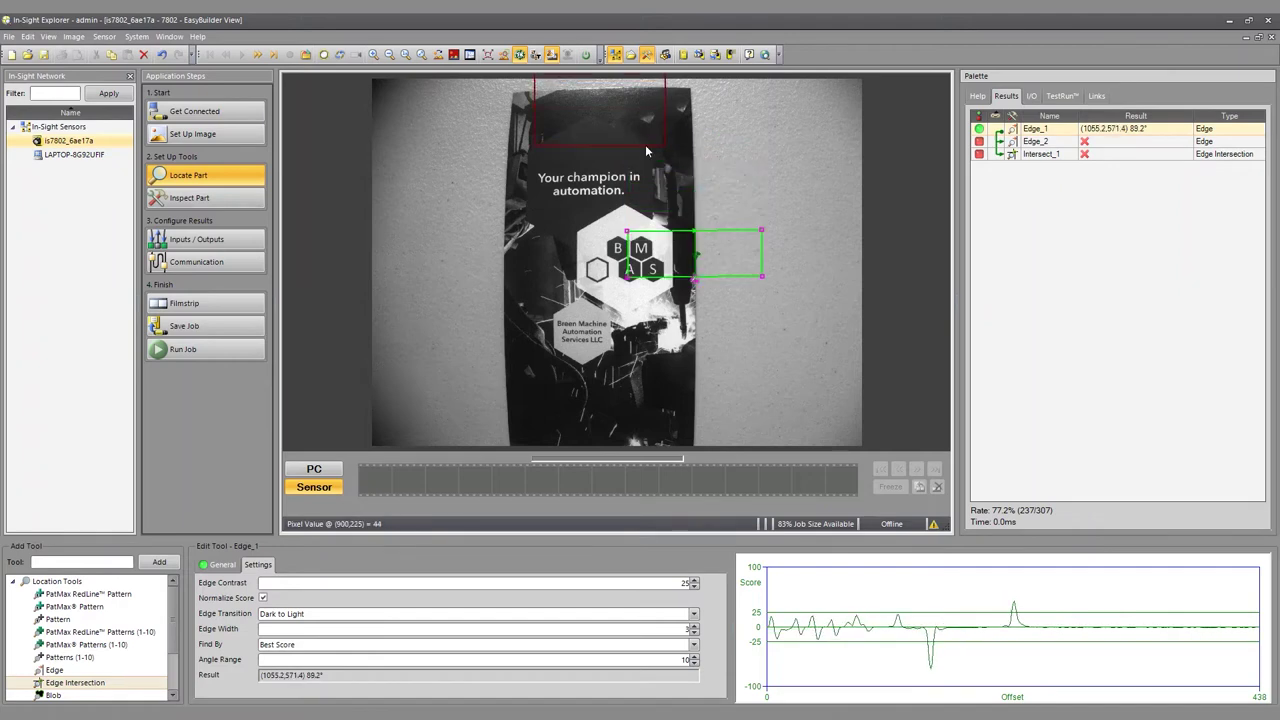
left_click_drag(642, 151, 642, 197)
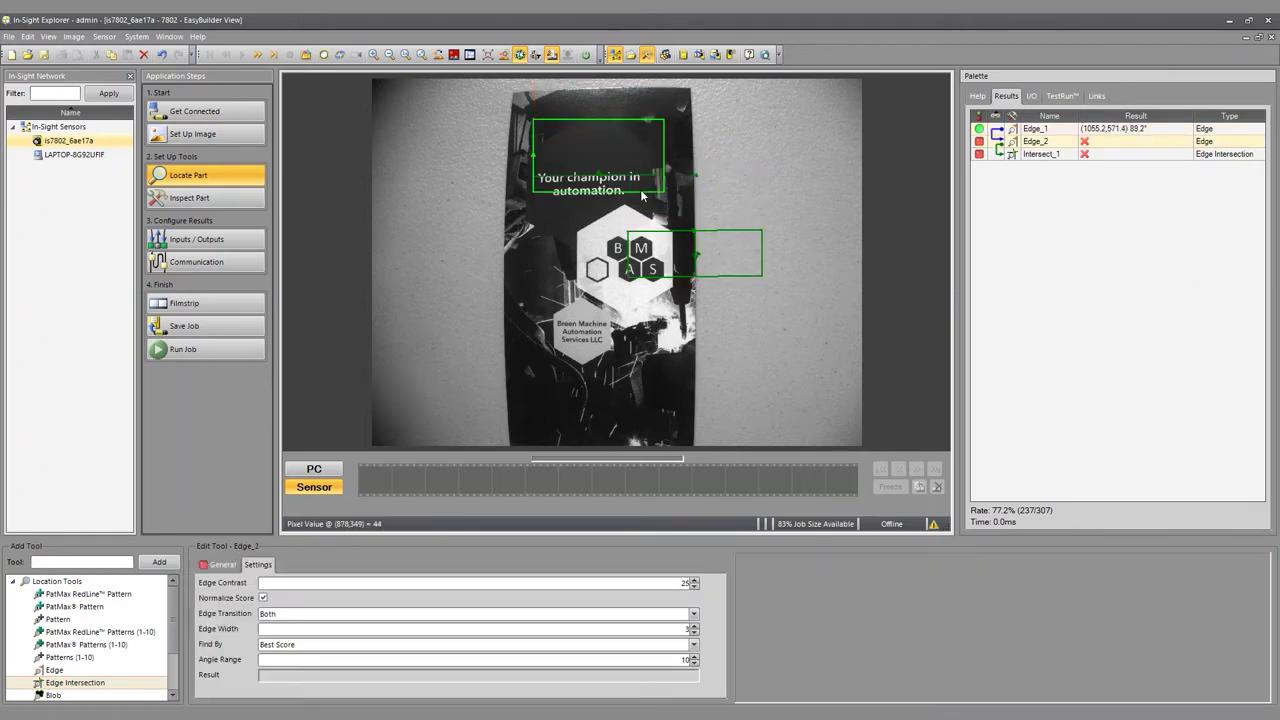
left_click_drag(716, 238, 724, 146)
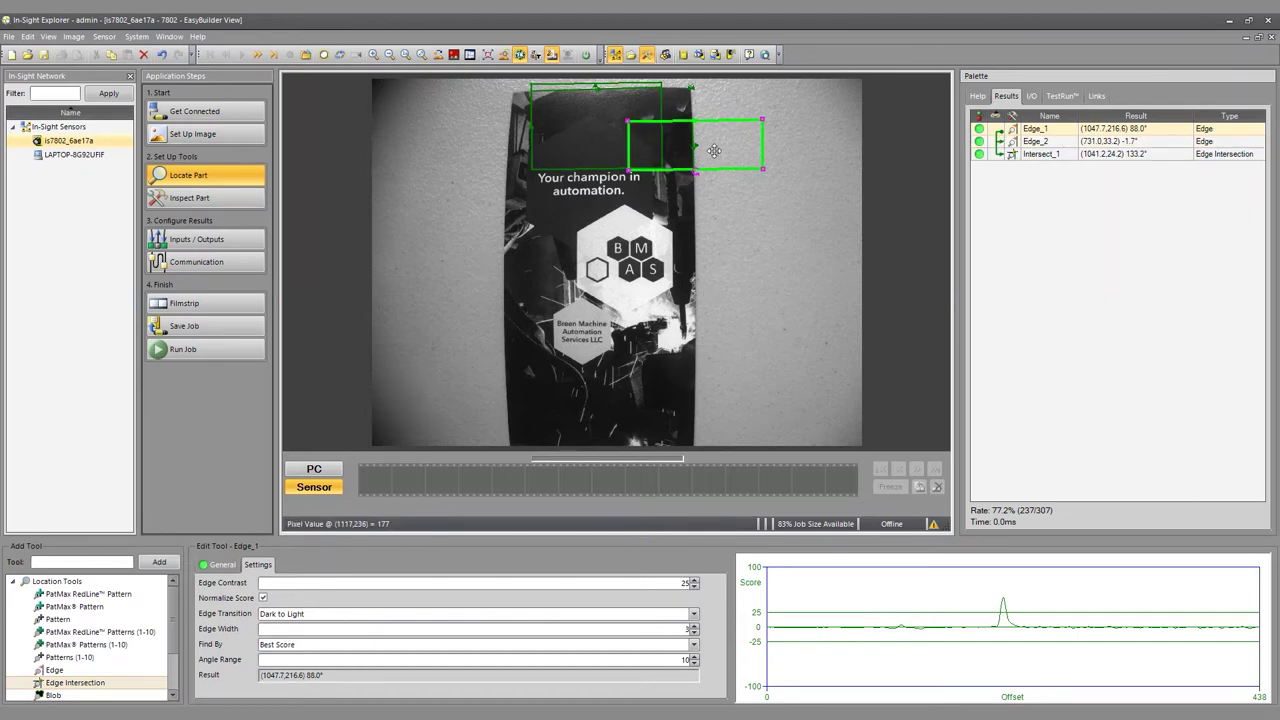
Step: Delete Intersect_1 and the edge tools, confirming each deletion prompt
left_click(1041, 155)
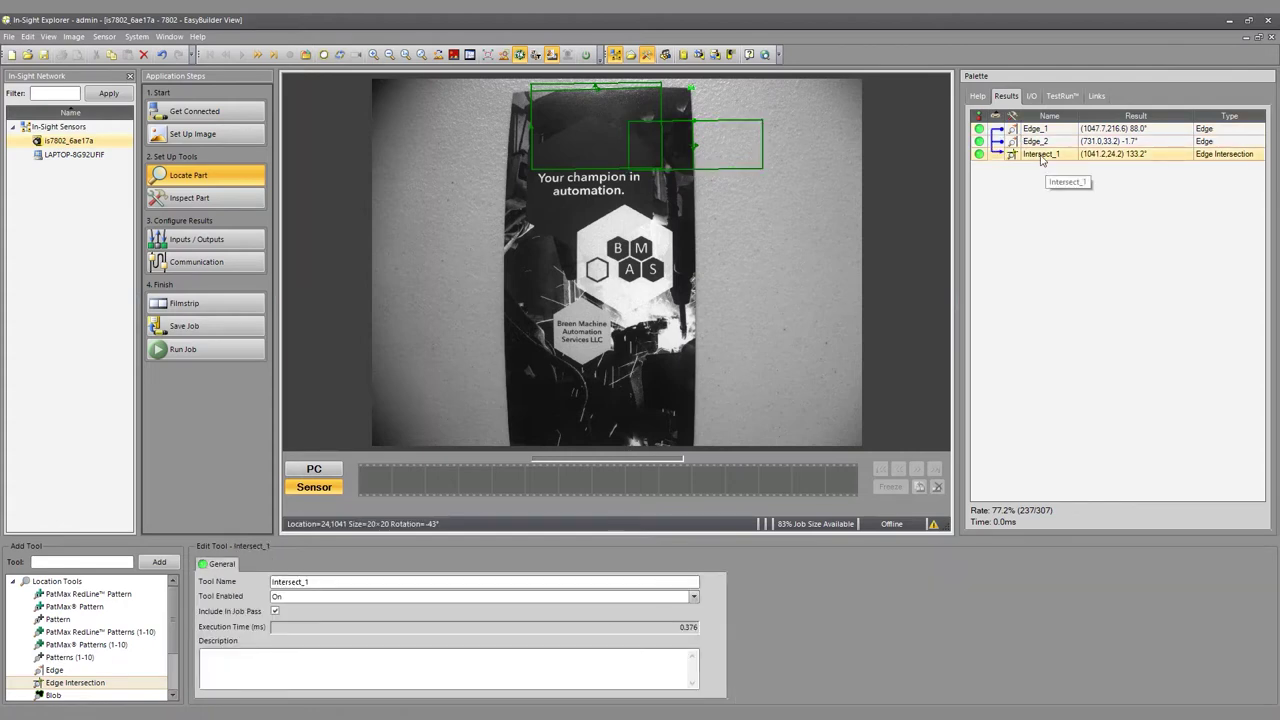
key("Delete")
key("Return")
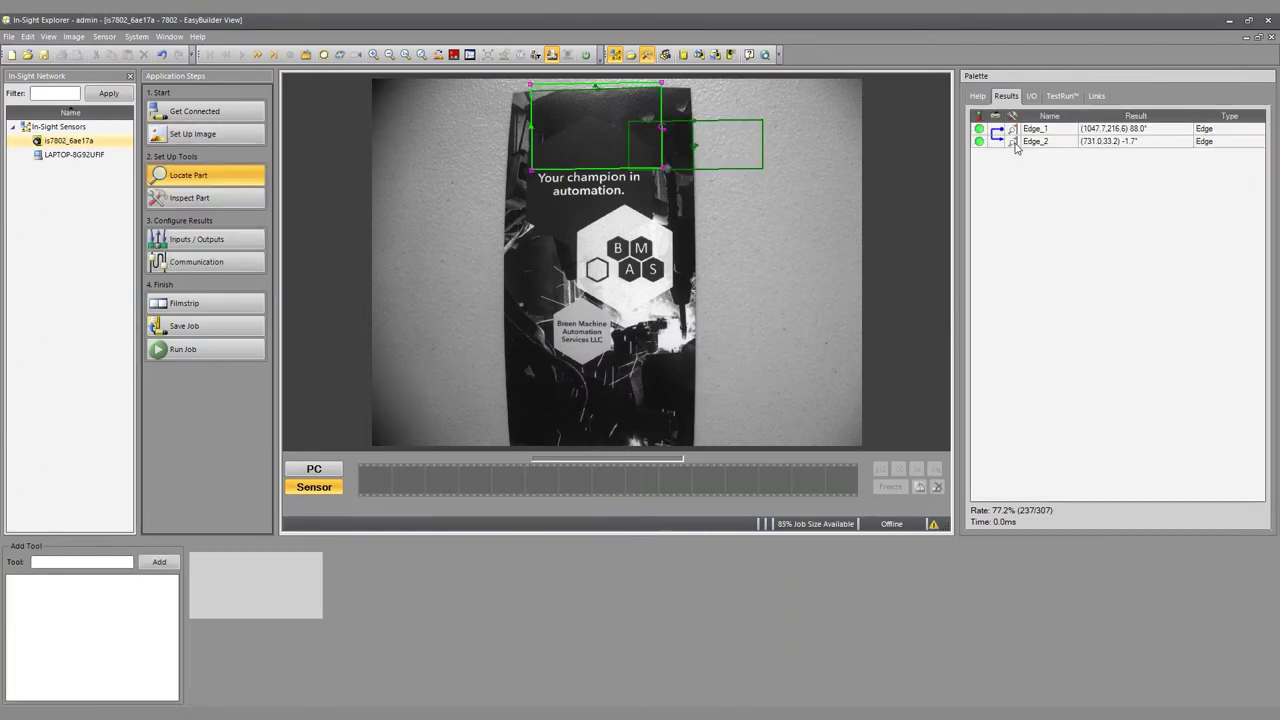
key("Delete")
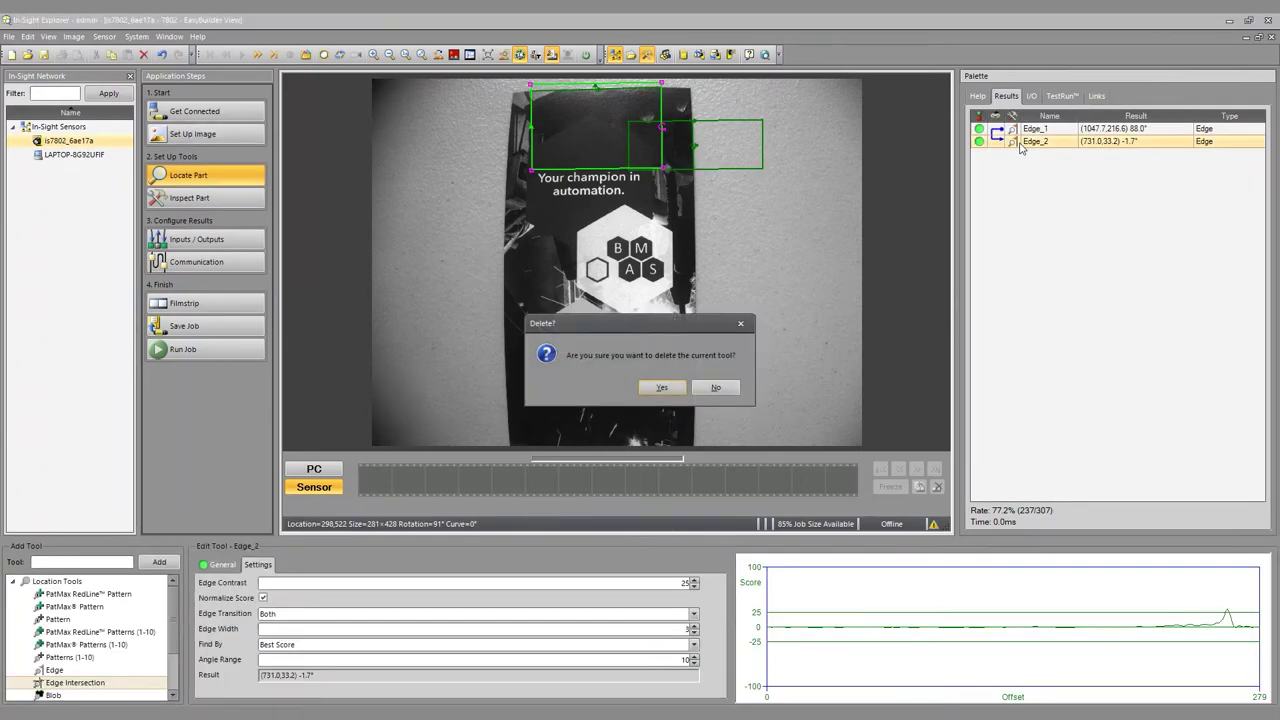
key("Return")
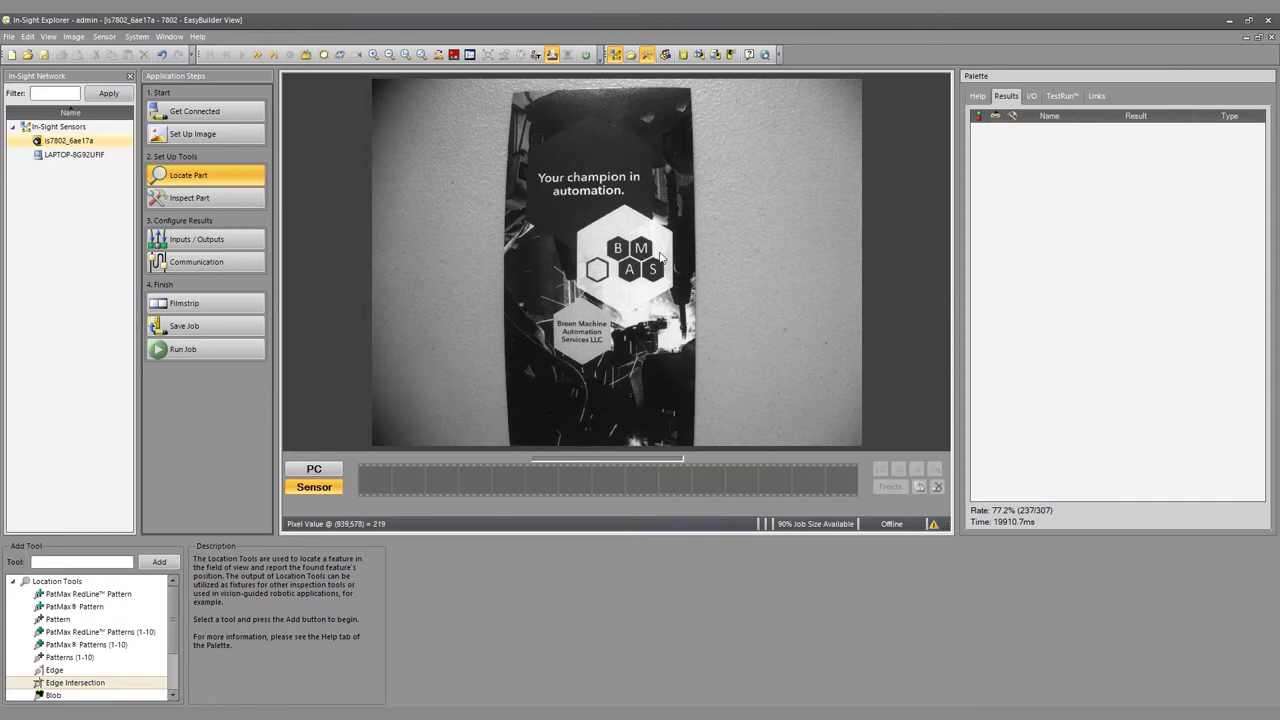
Step: Add a PatMax RedLine pattern tool, fit its model box around the BMAS hexagon logo, and train it
left_click(72, 596)
double_click(72, 596)
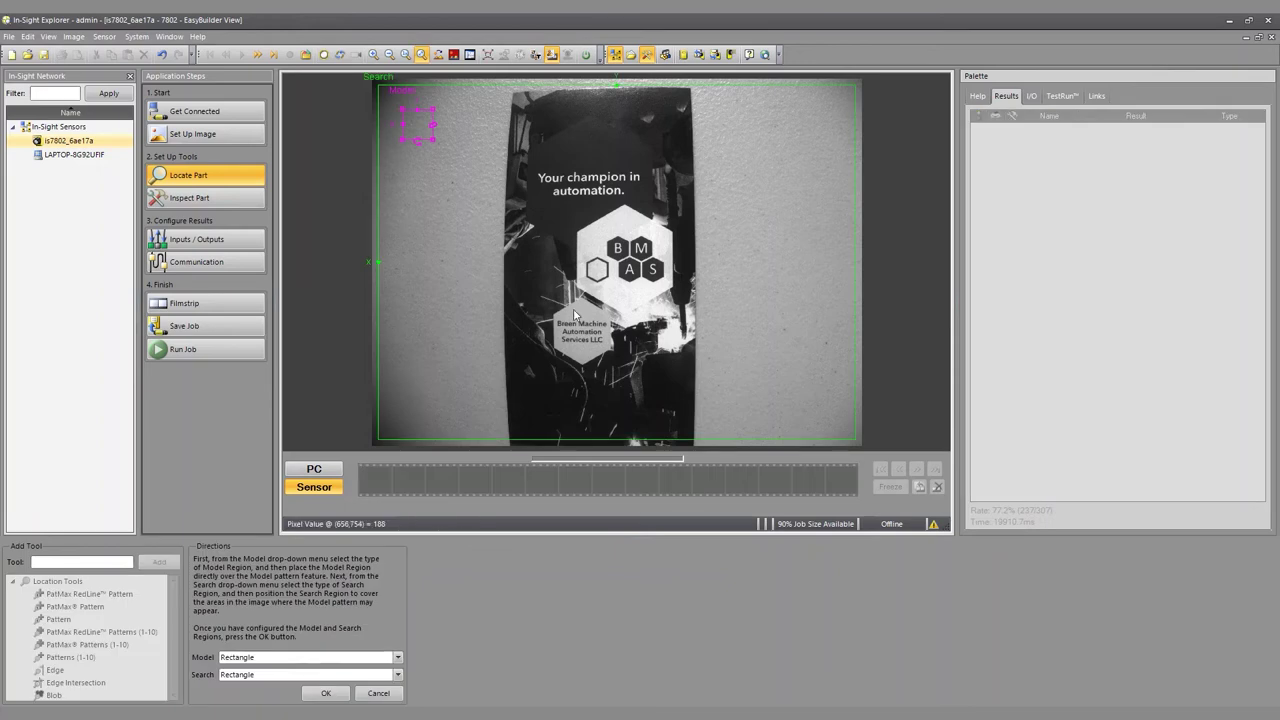
left_click_drag(416, 124, 670, 230)
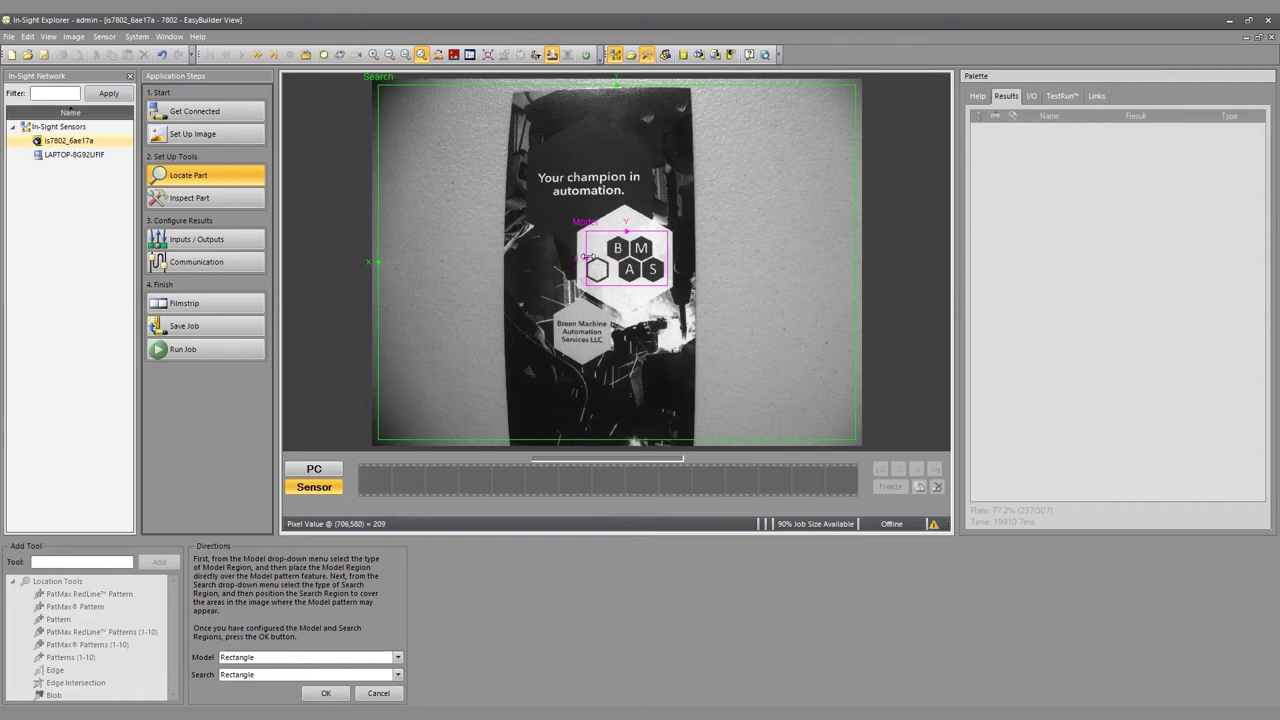
left_click_drag(586, 257, 580, 277)
left_click_drag(586, 249, 580, 250)
left_click(335, 695)
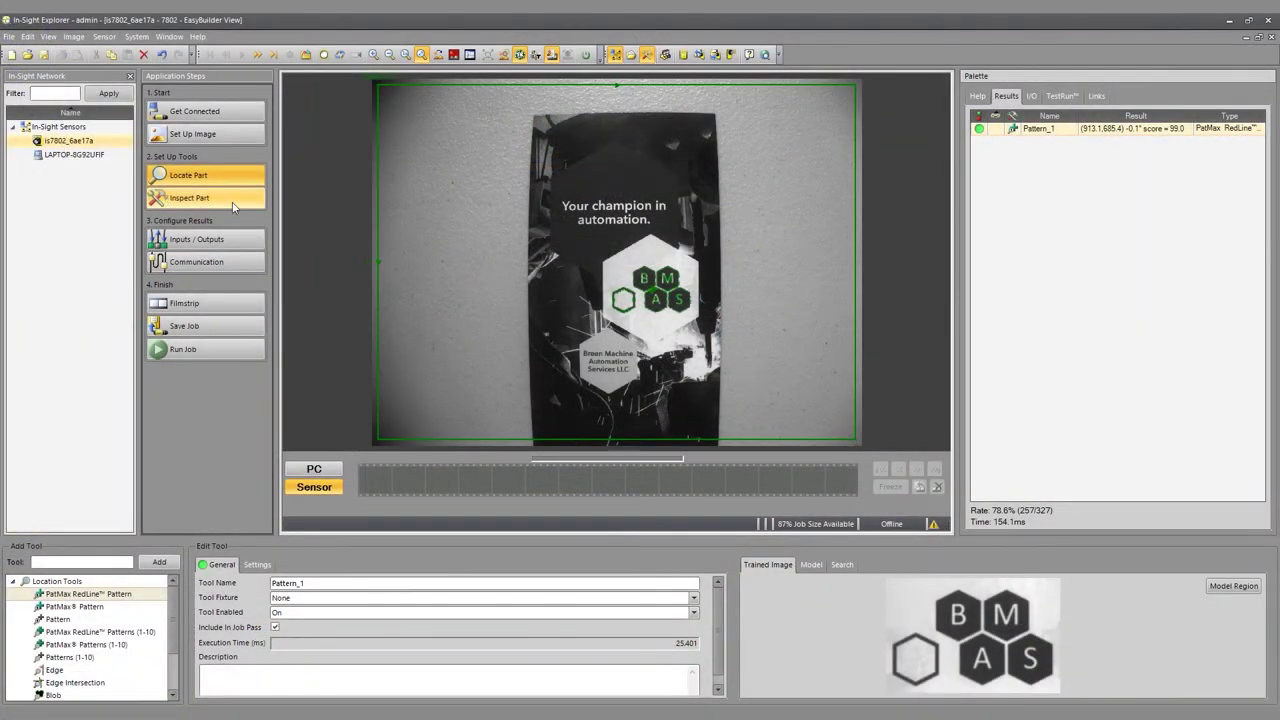
left_click(221, 201)
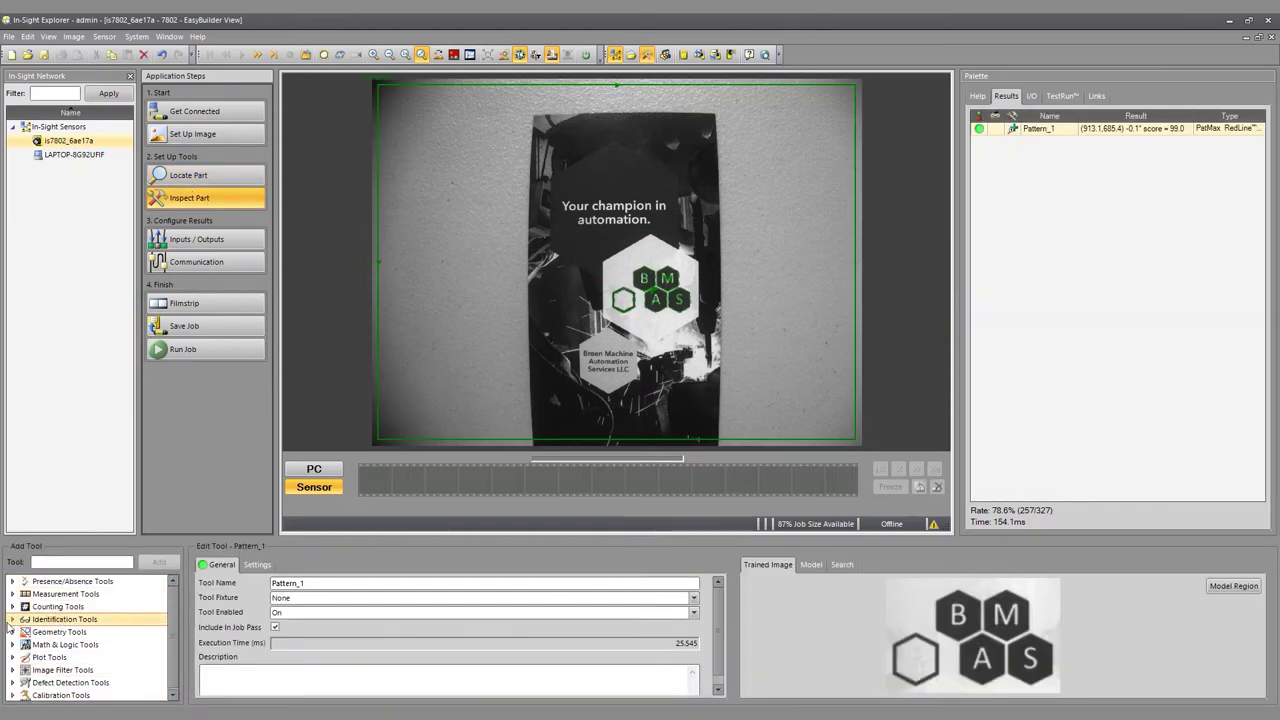
left_click(12, 620)
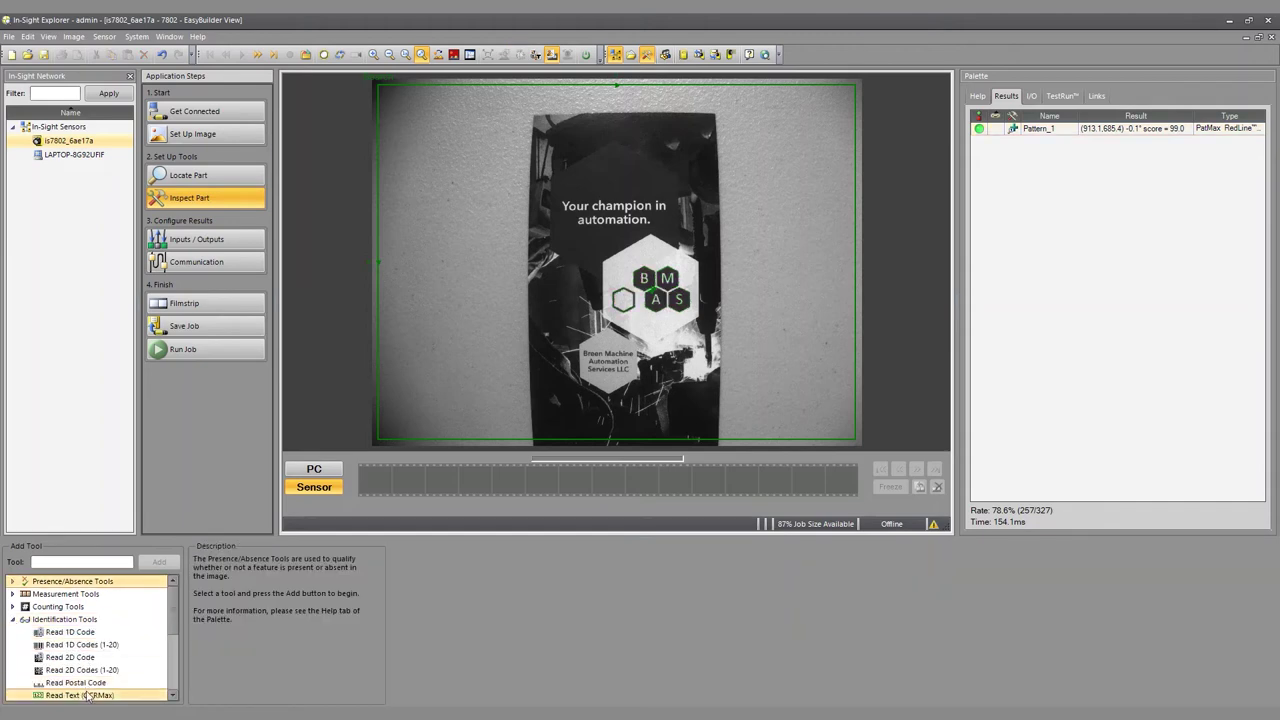
left_click(14, 621)
left_click(13, 608)
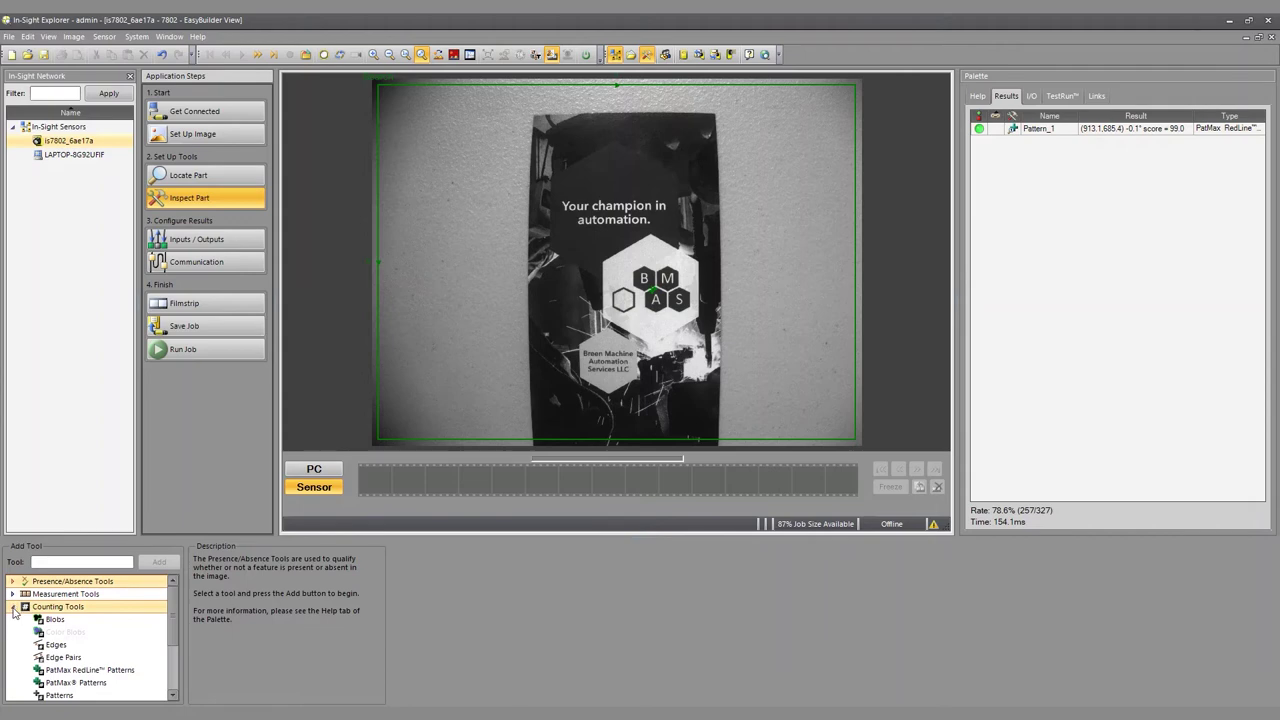
left_click(13, 607)
left_click(13, 594)
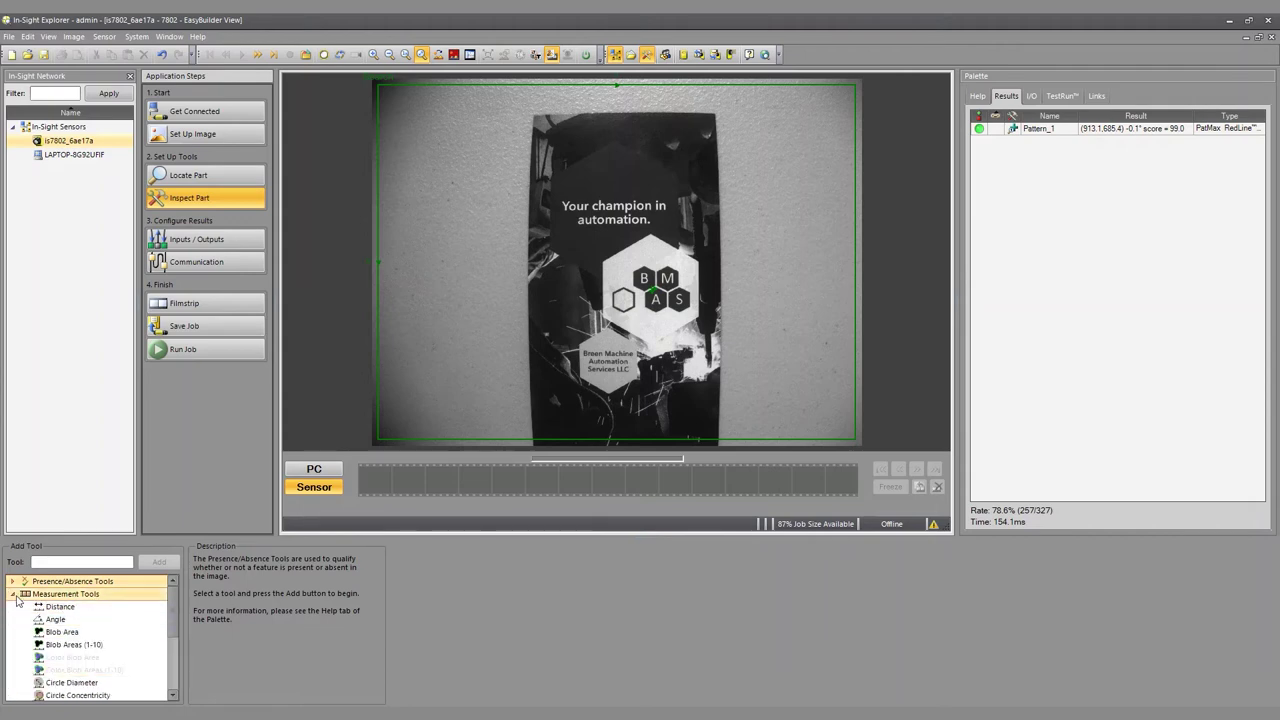
left_click(13, 594)
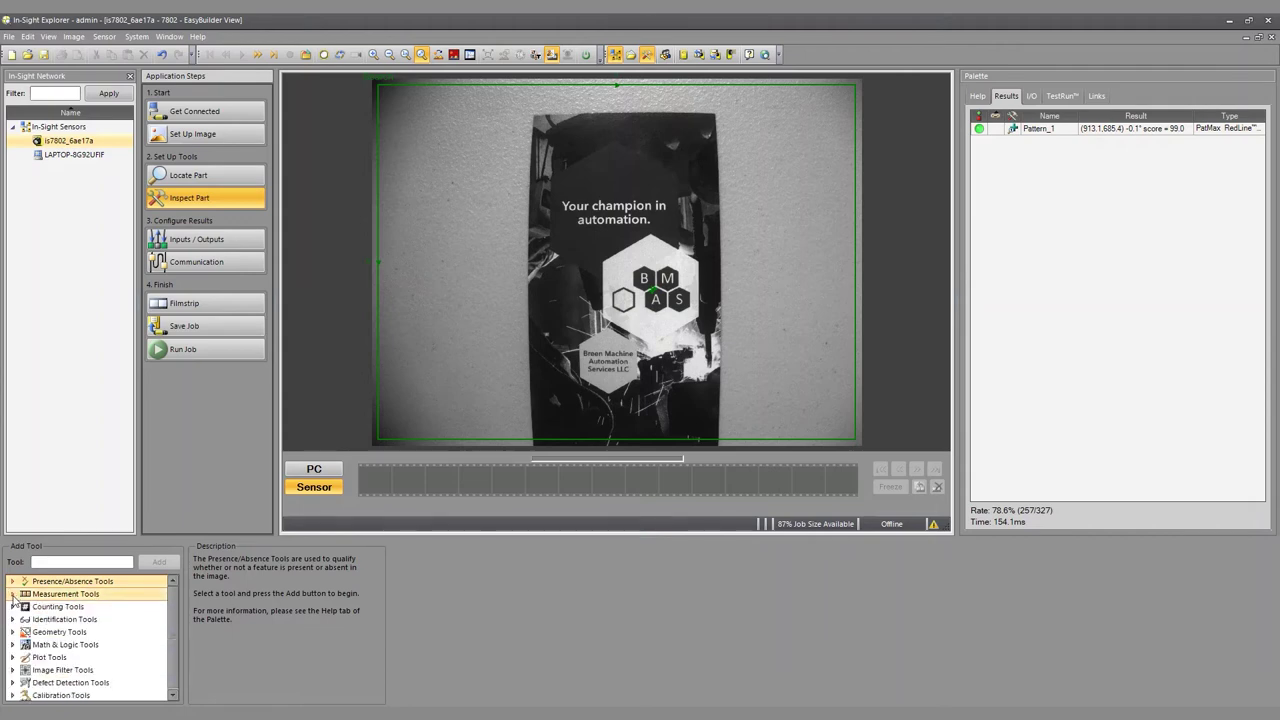
left_click(200, 175)
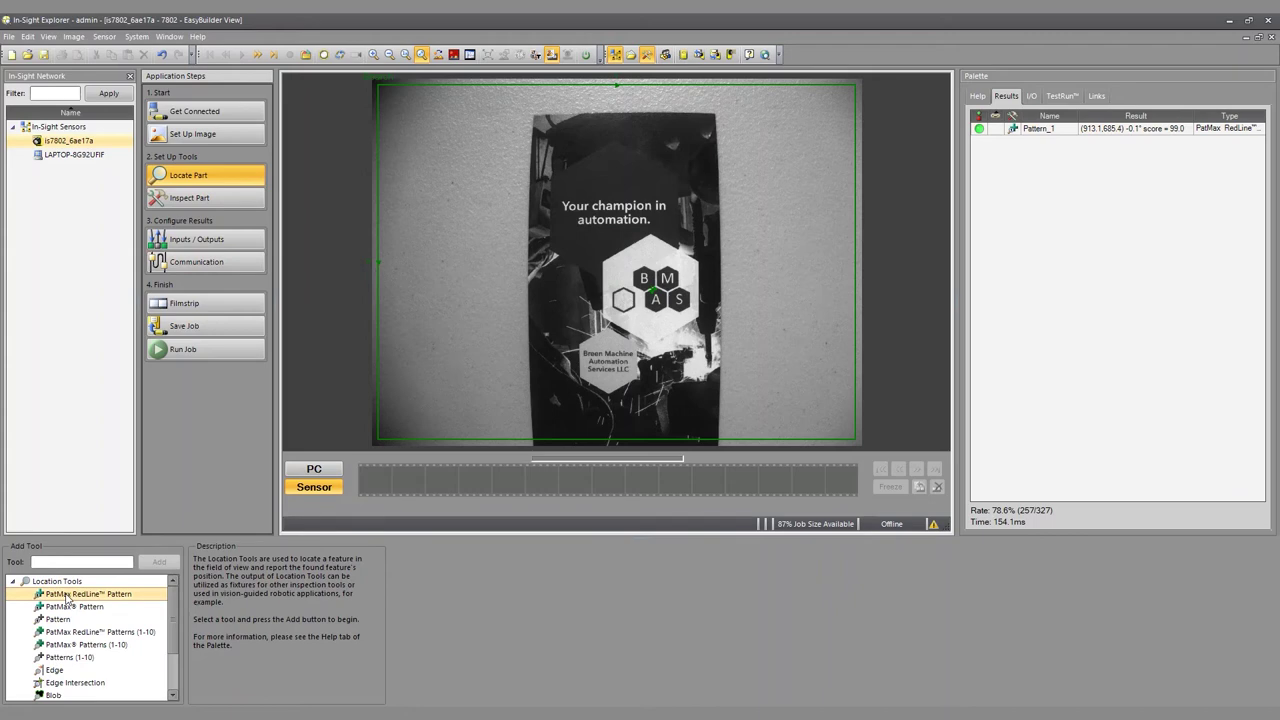
Step: Train Pattern_2 on the 'Your champion in automation.' headline with its search box shrunk tightly around it
double_click(66, 595)
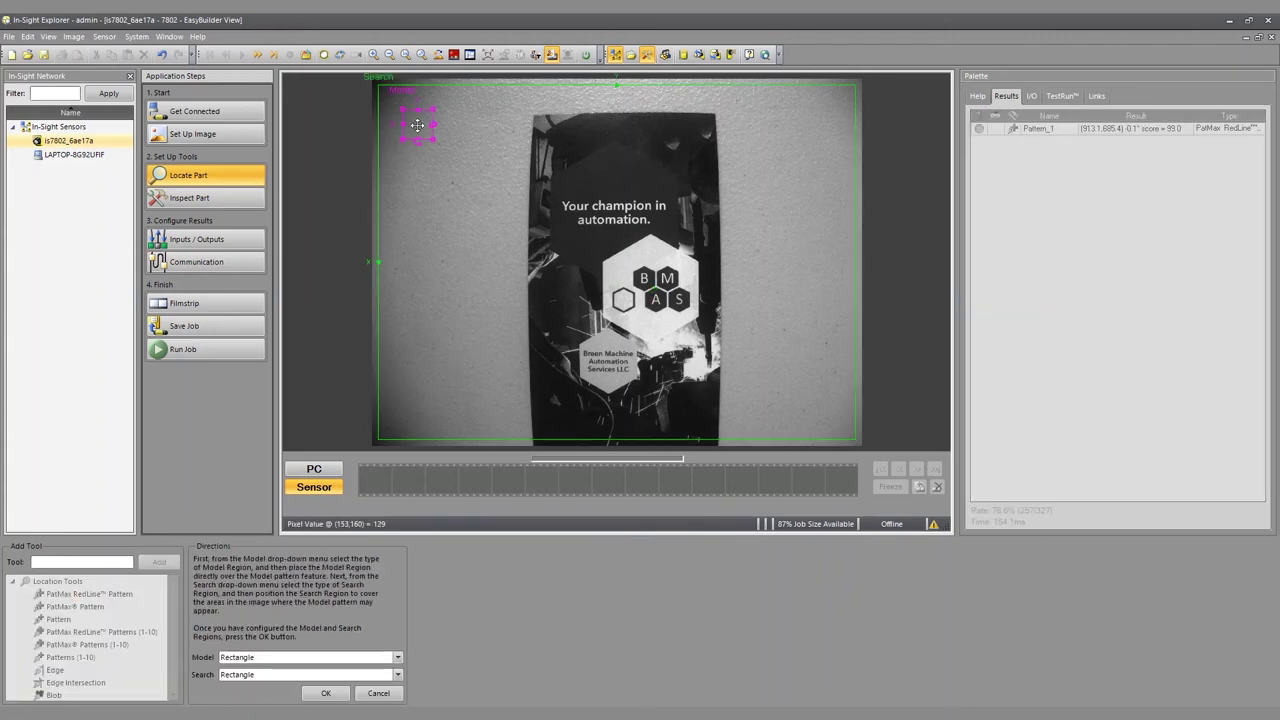
left_click_drag(417, 125, 670, 229)
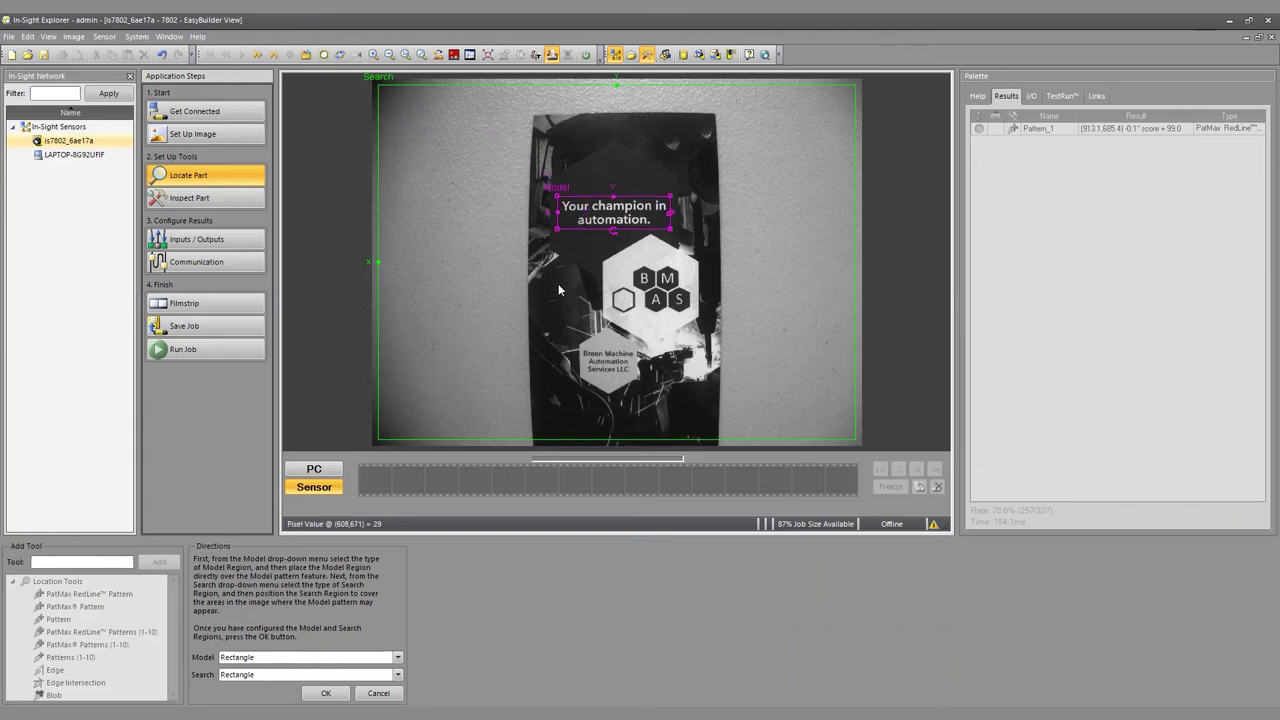
left_click(382, 88)
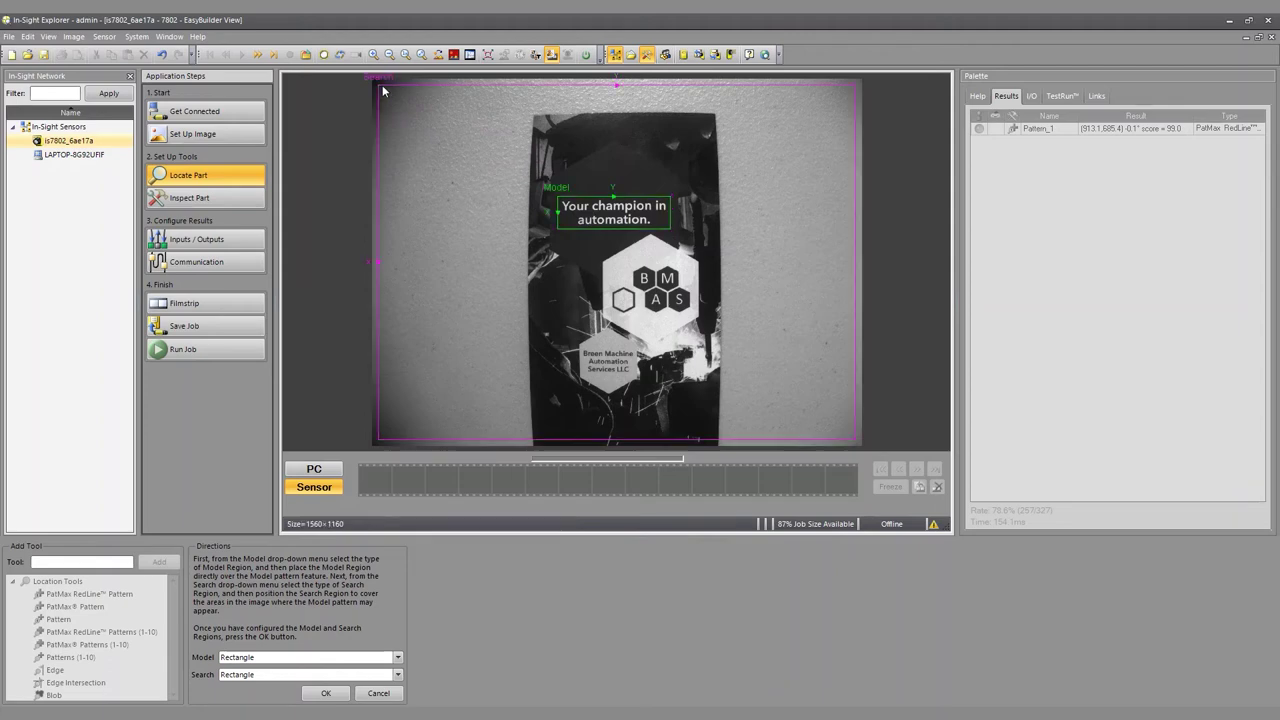
left_click_drag(378, 86, 540, 188)
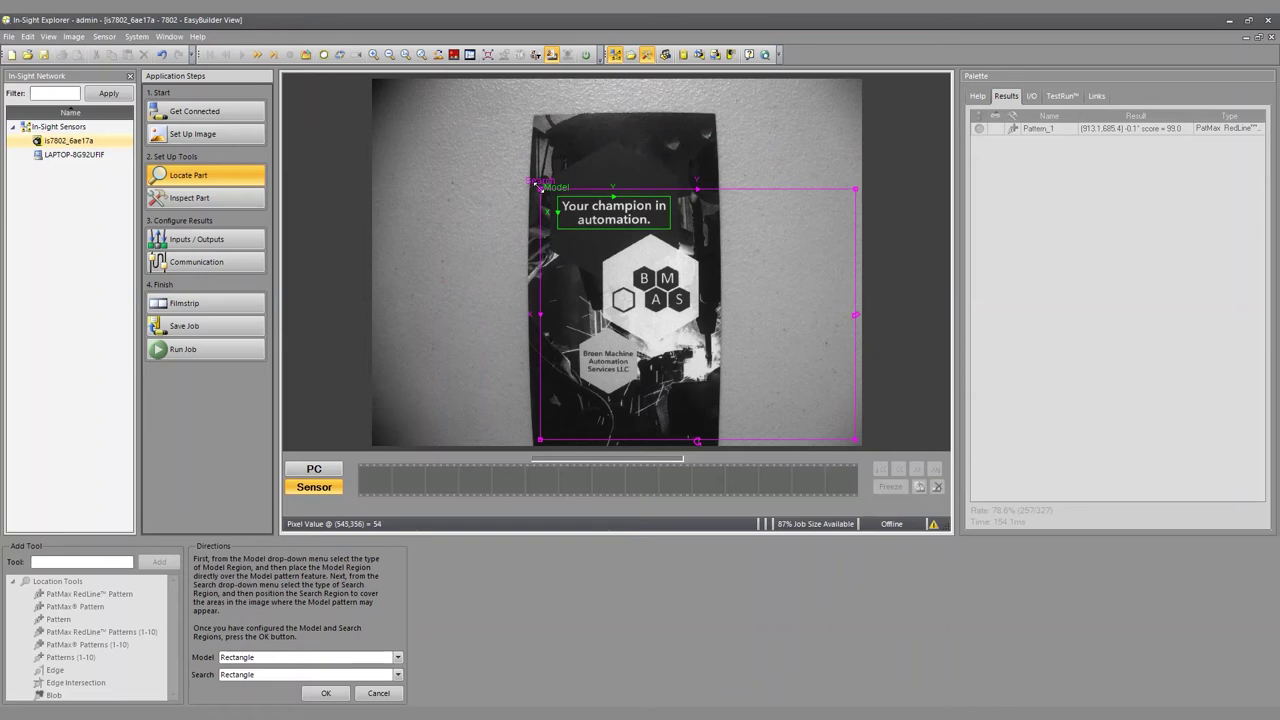
left_click_drag(538, 184, 556, 194)
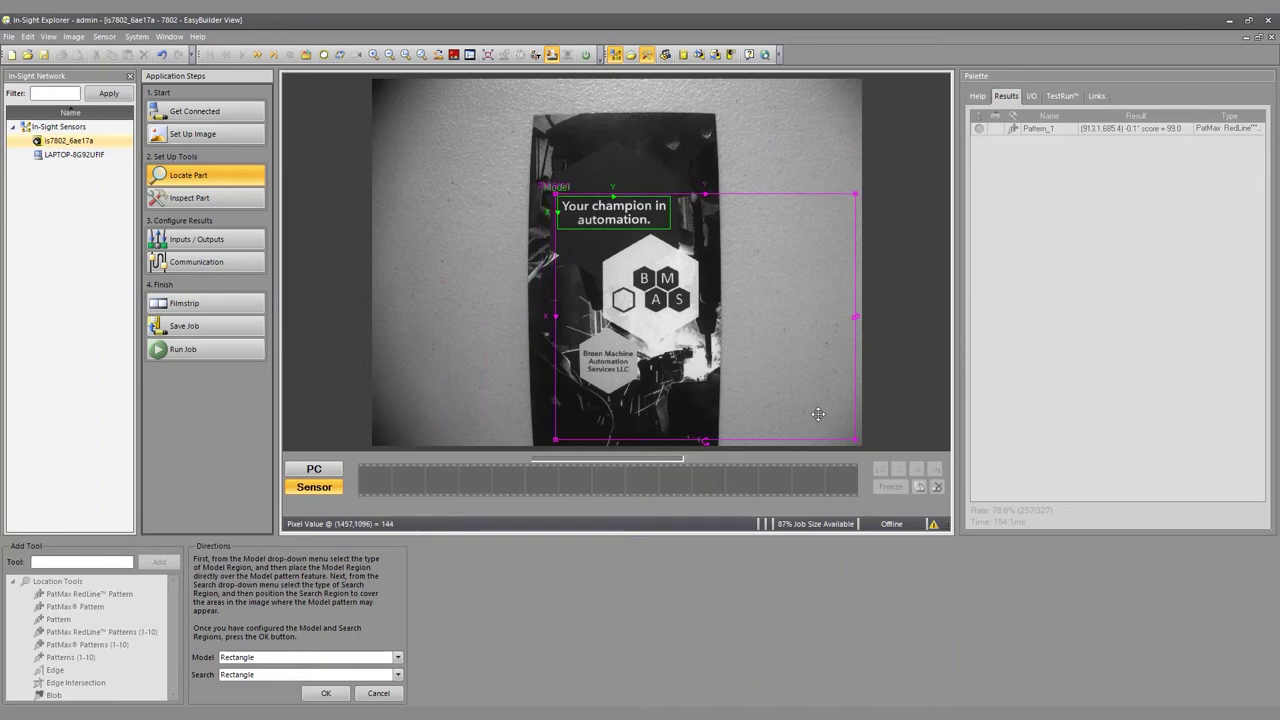
left_click_drag(855, 440, 677, 234)
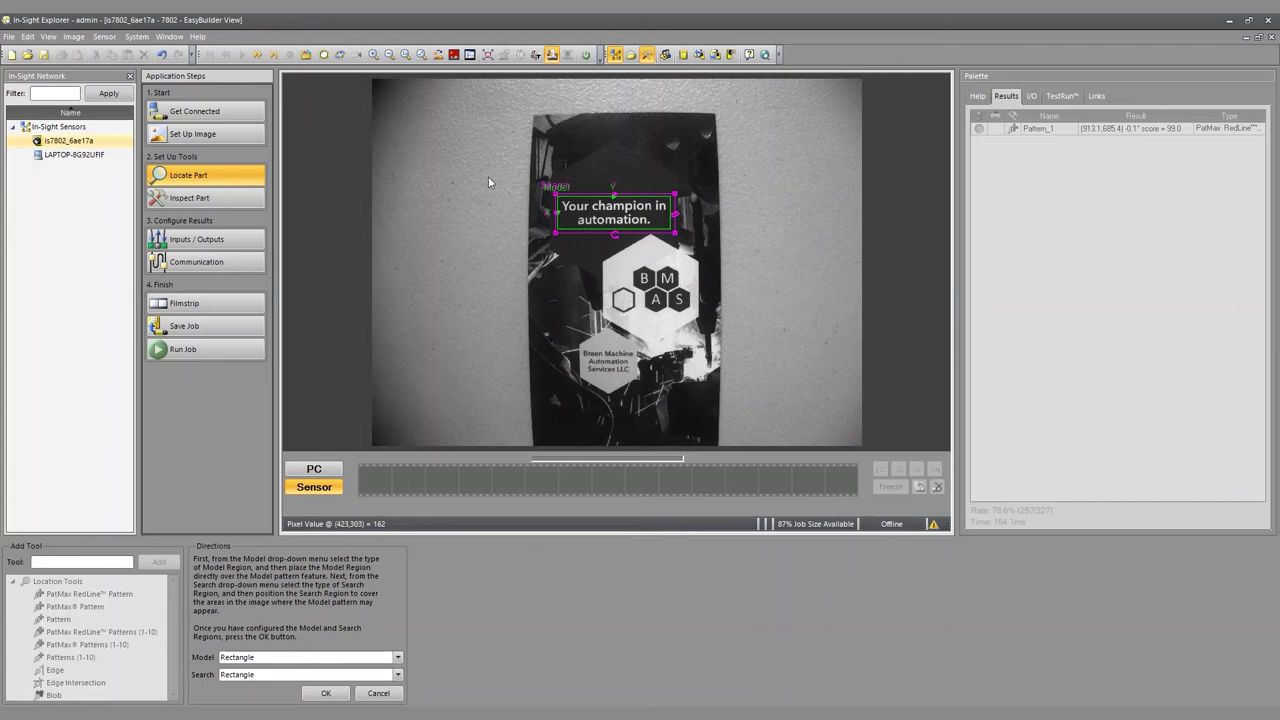
left_click(323, 695)
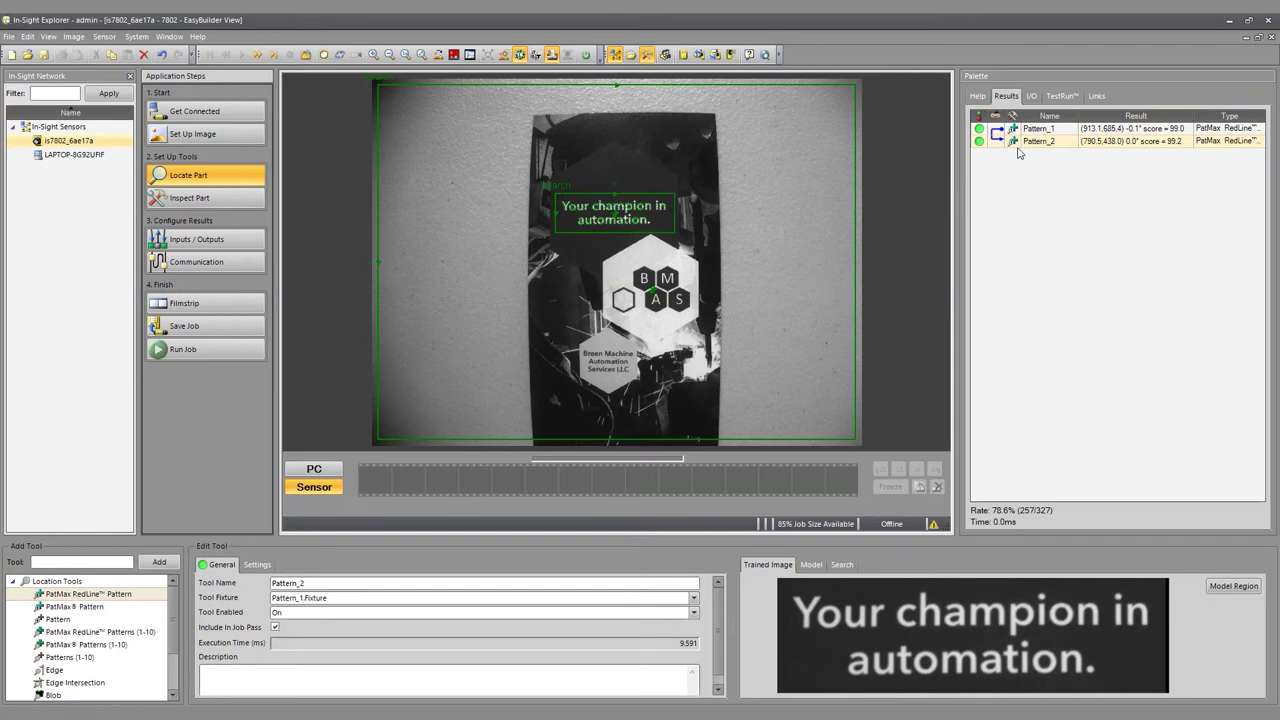
Step: Rename the Pattern_1 tool to Logo
left_click(1039, 146)
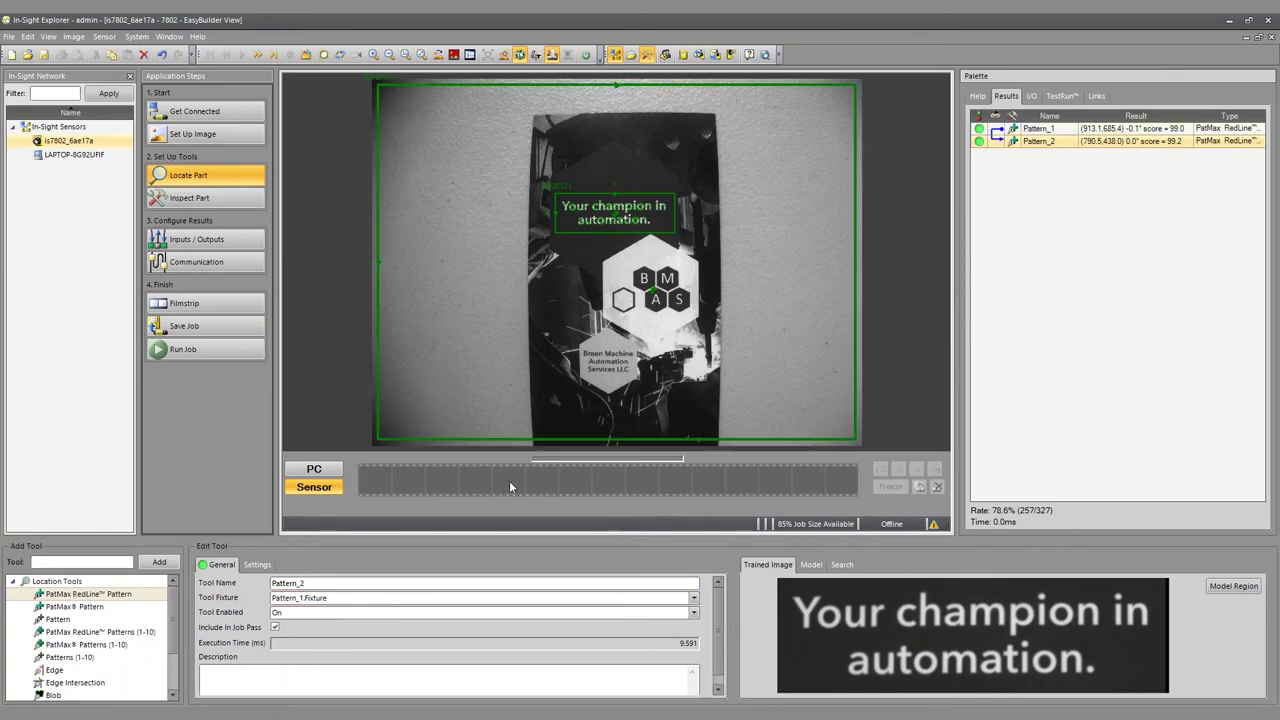
left_click(1030, 130)
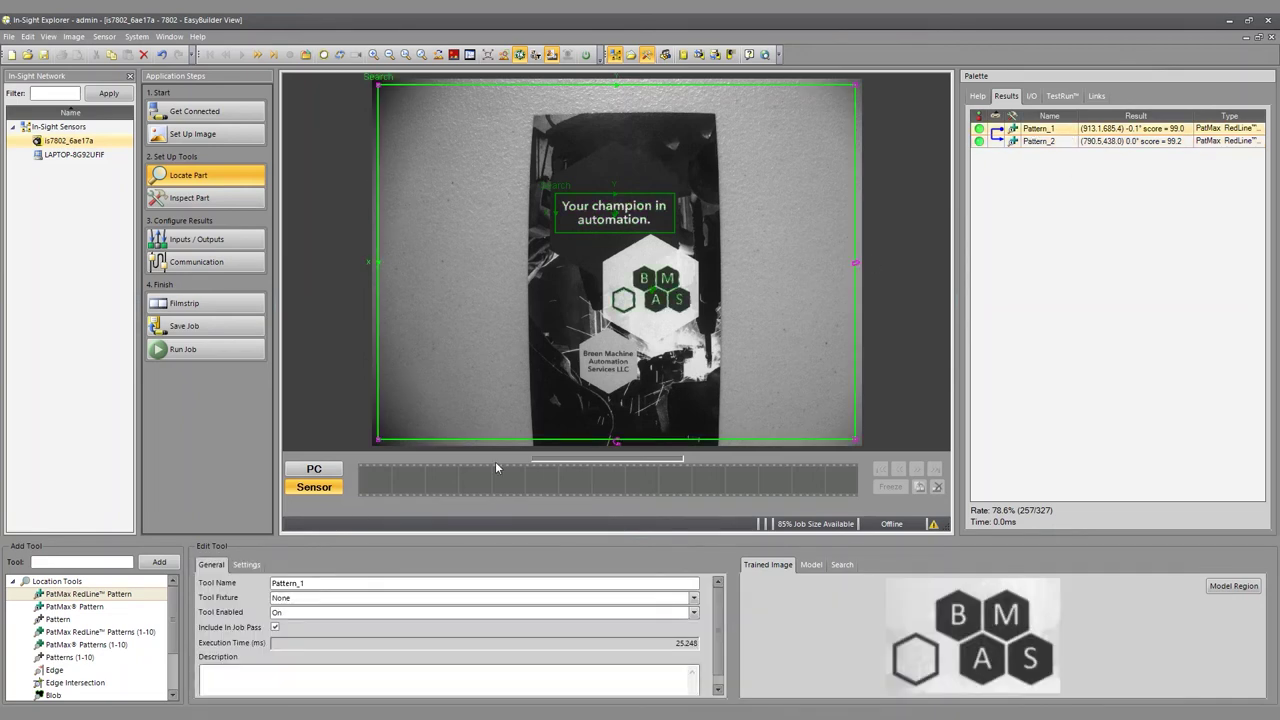
left_click_drag(330, 583, 268, 582)
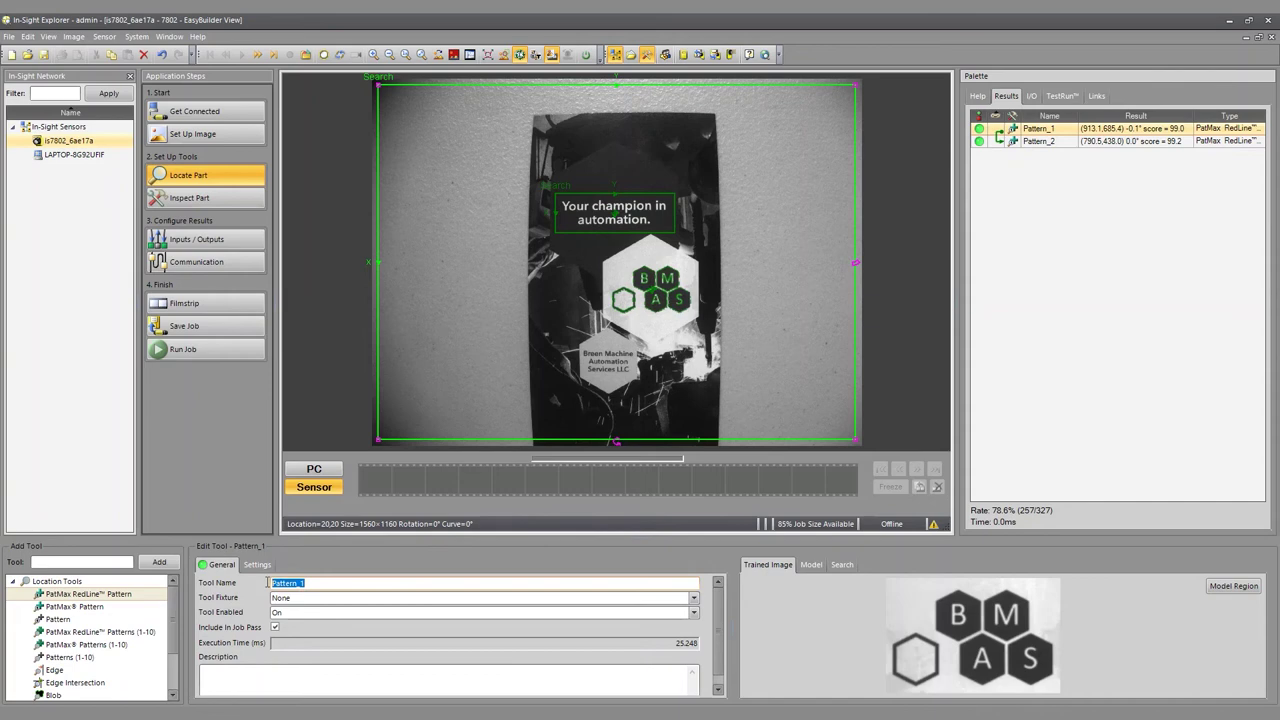
type("Logo")
left_click(1012, 152)
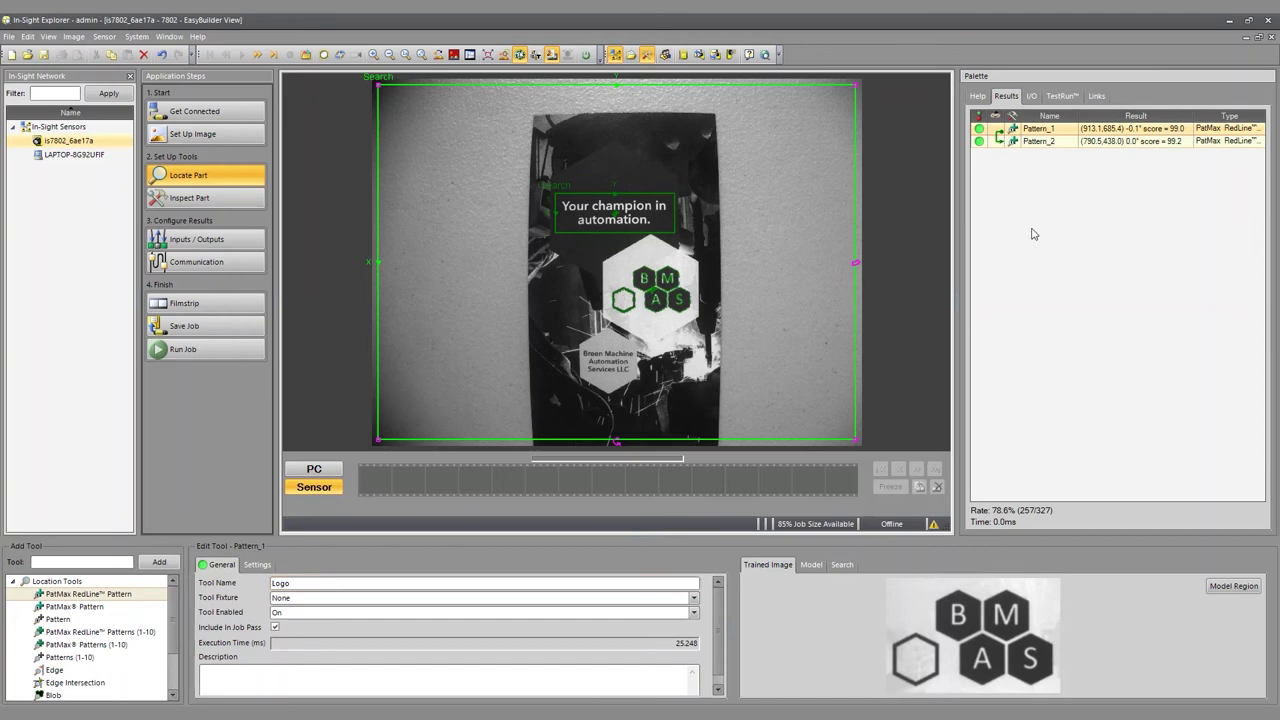
Step: Rename Pattern_2 to Label, keeping its Tool Fixture as Logo.Fixture
key("Down")
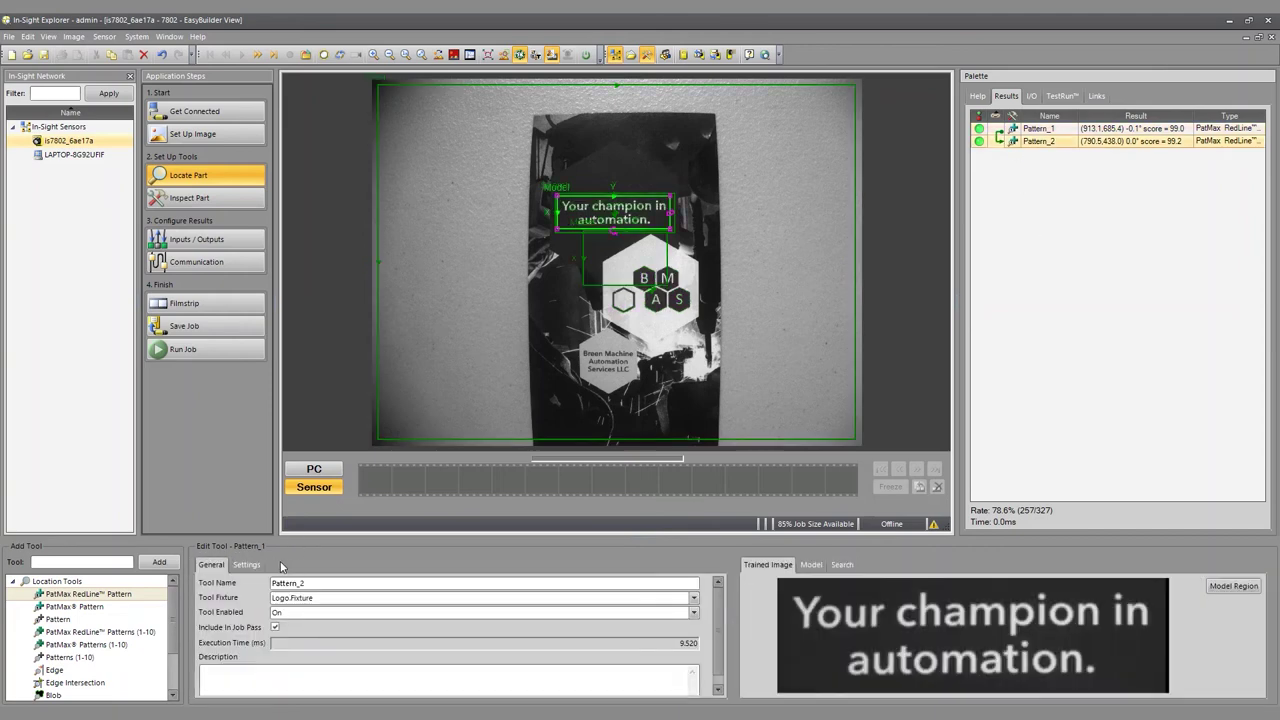
double_click(323, 583)
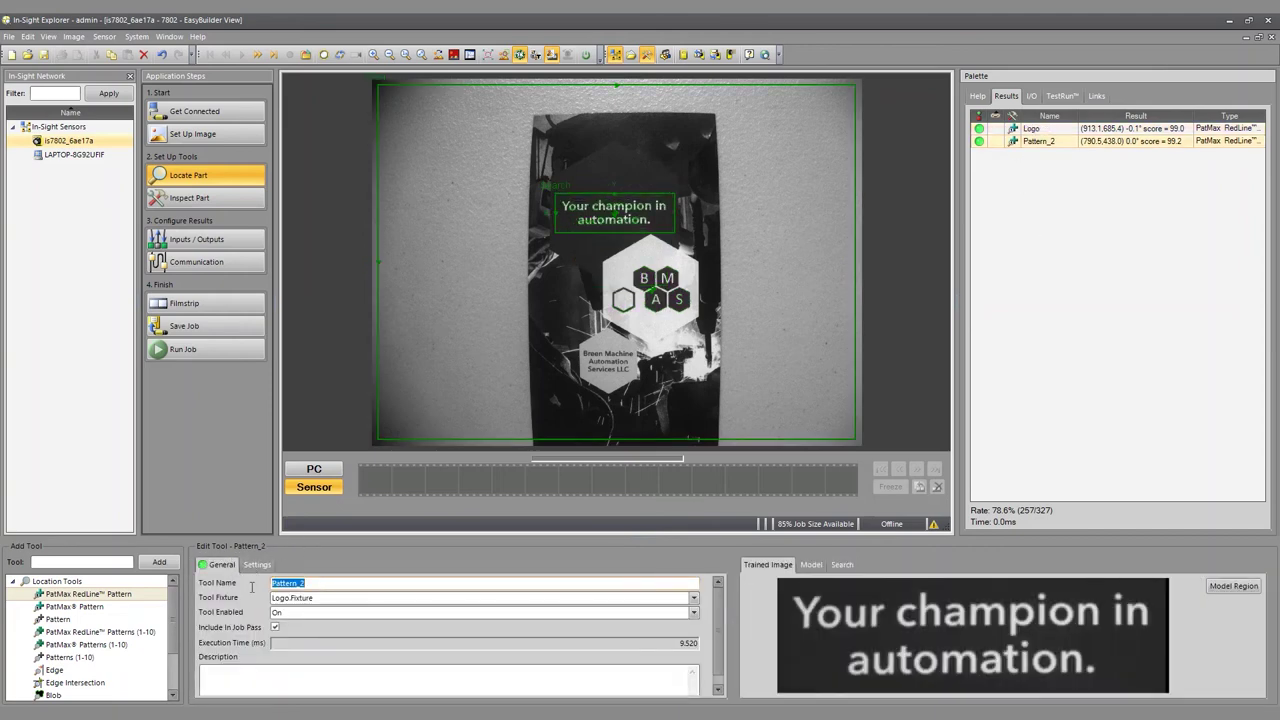
type("Label")
key("Return")
left_click(316, 598)
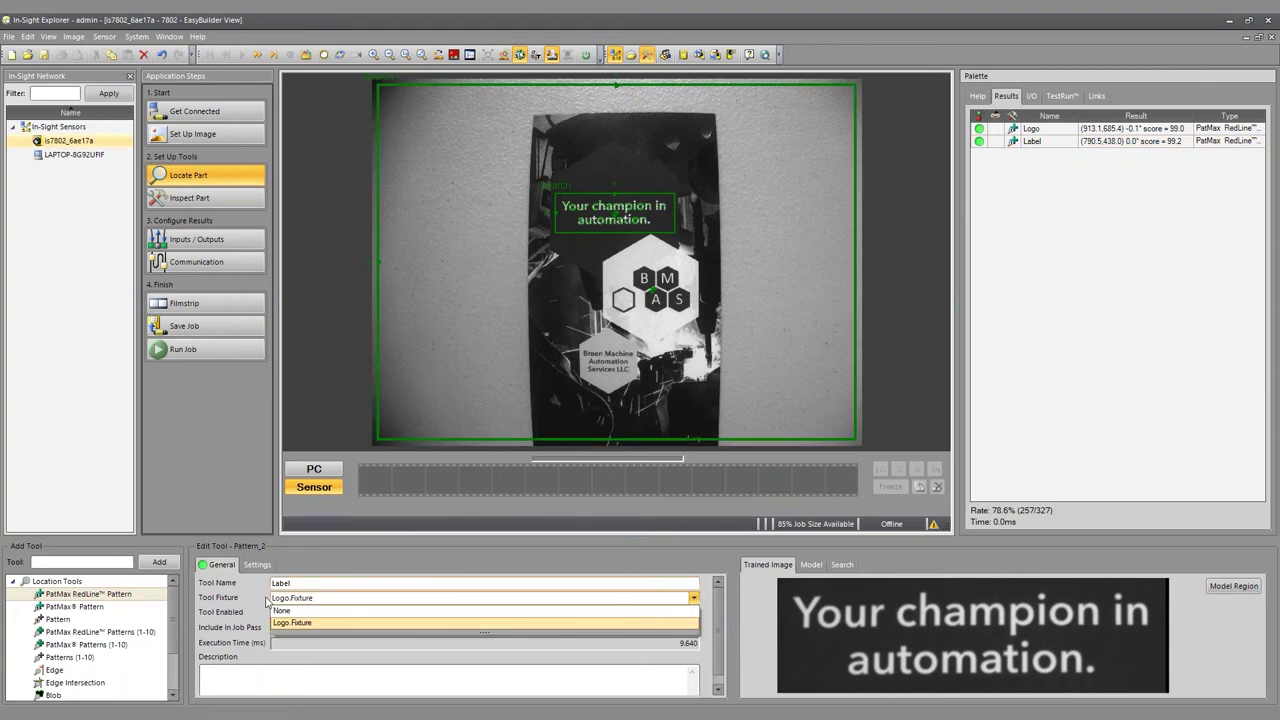
left_click(267, 600)
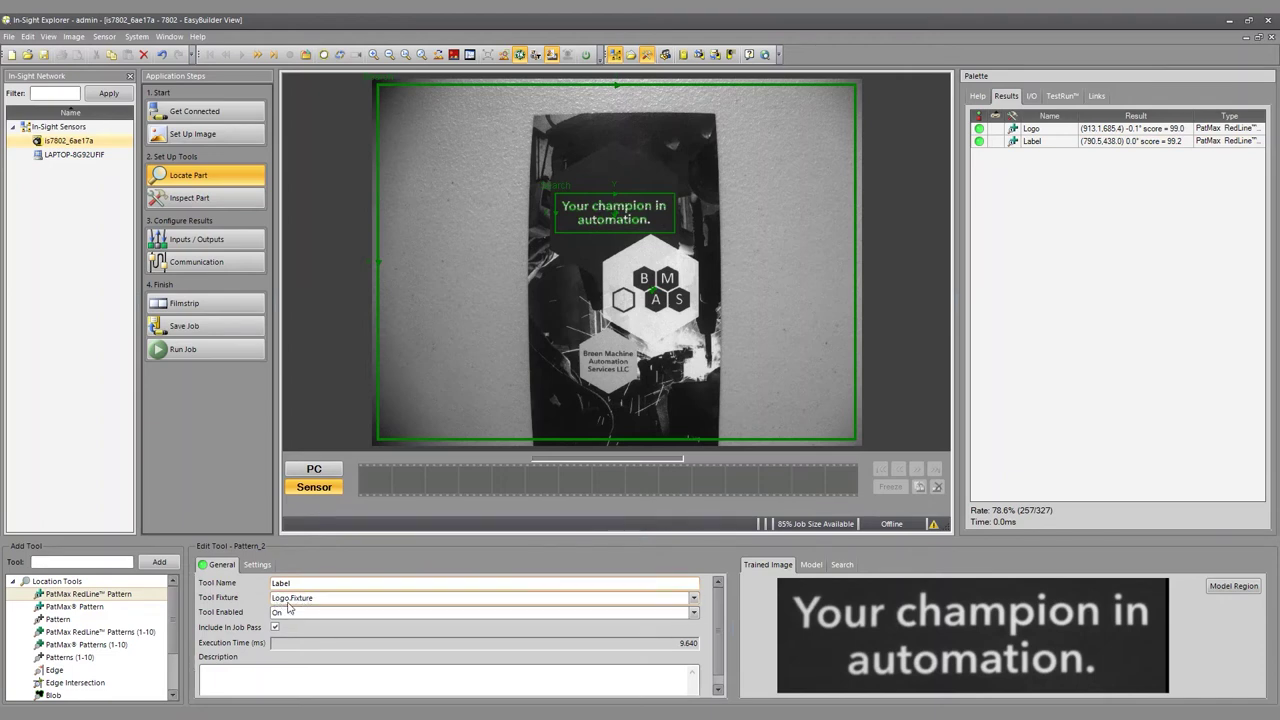
left_click(908, 326)
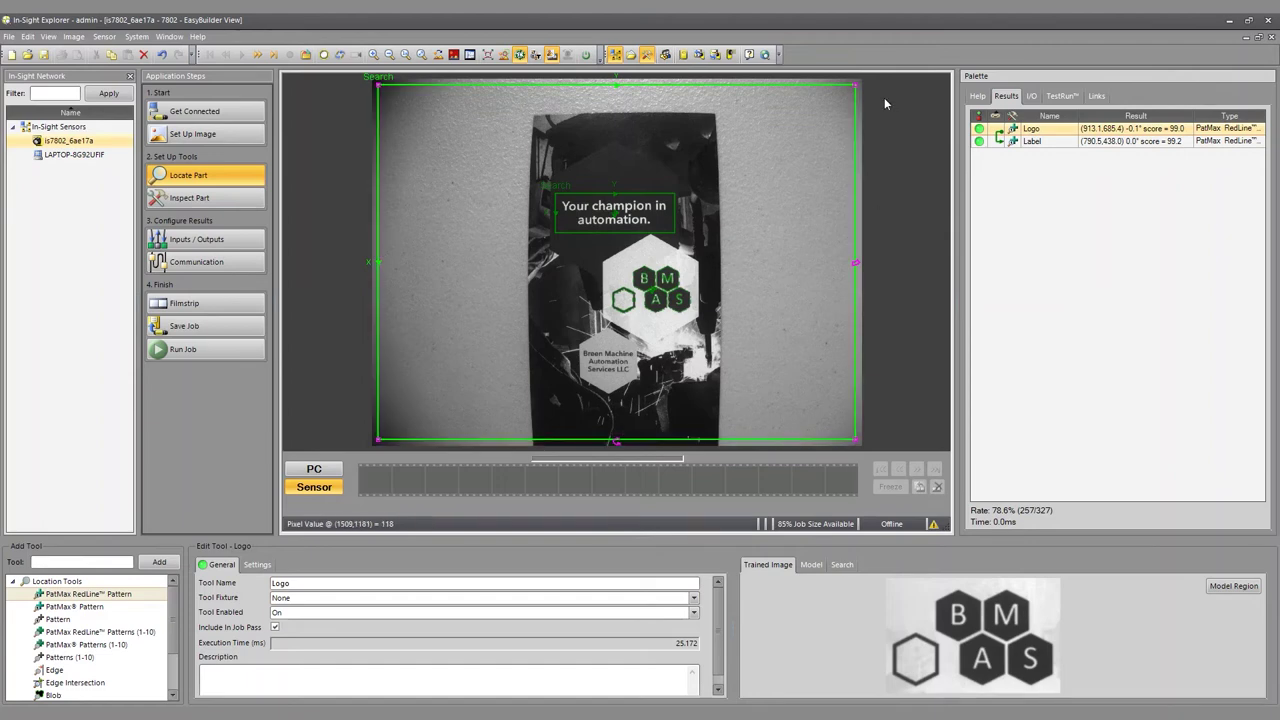
left_click(1032, 141)
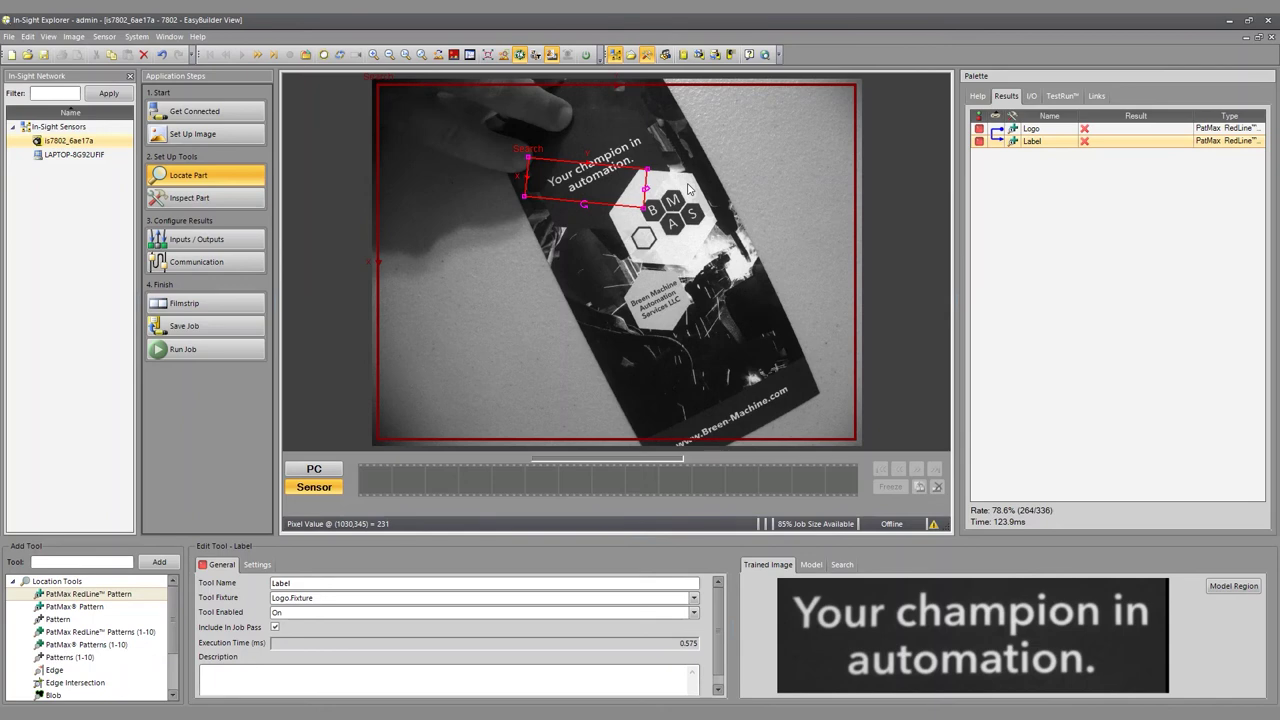
Step: Set the Logo pattern's Rotation Tolerance to 360 so the rotated logo scores 88.4 at -26.4°
left_click(1038, 131)
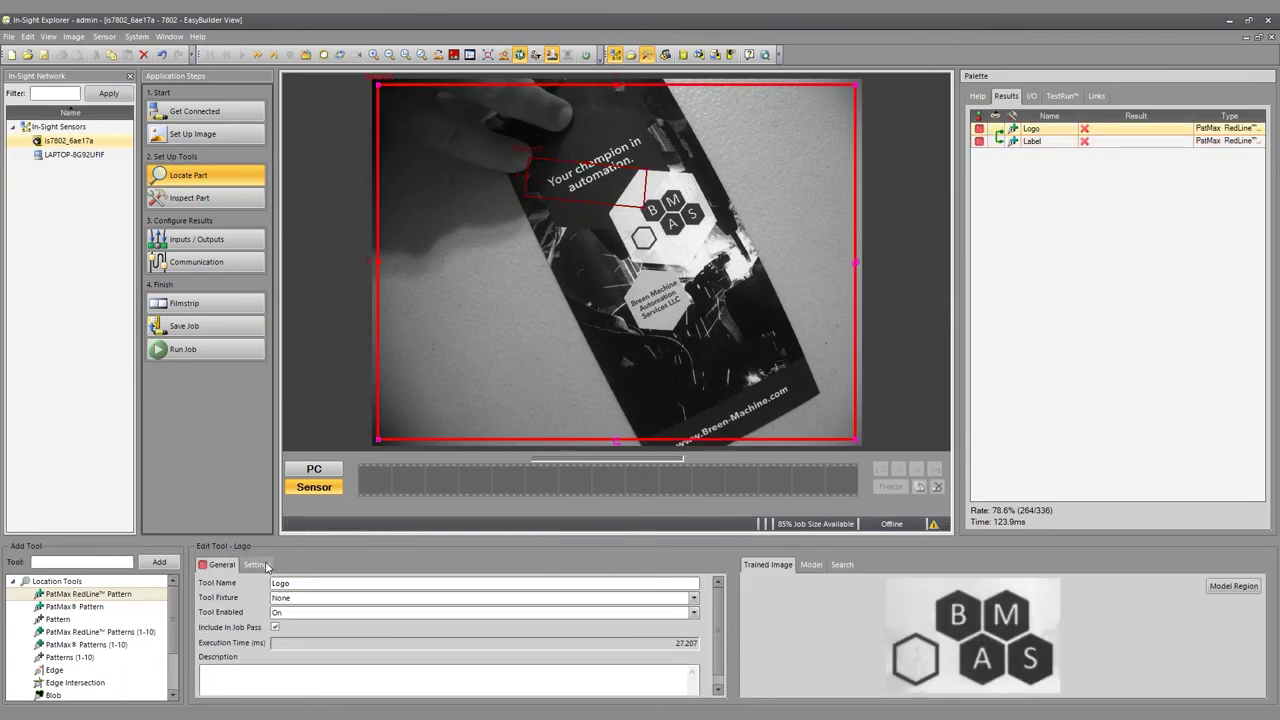
left_click(256, 566)
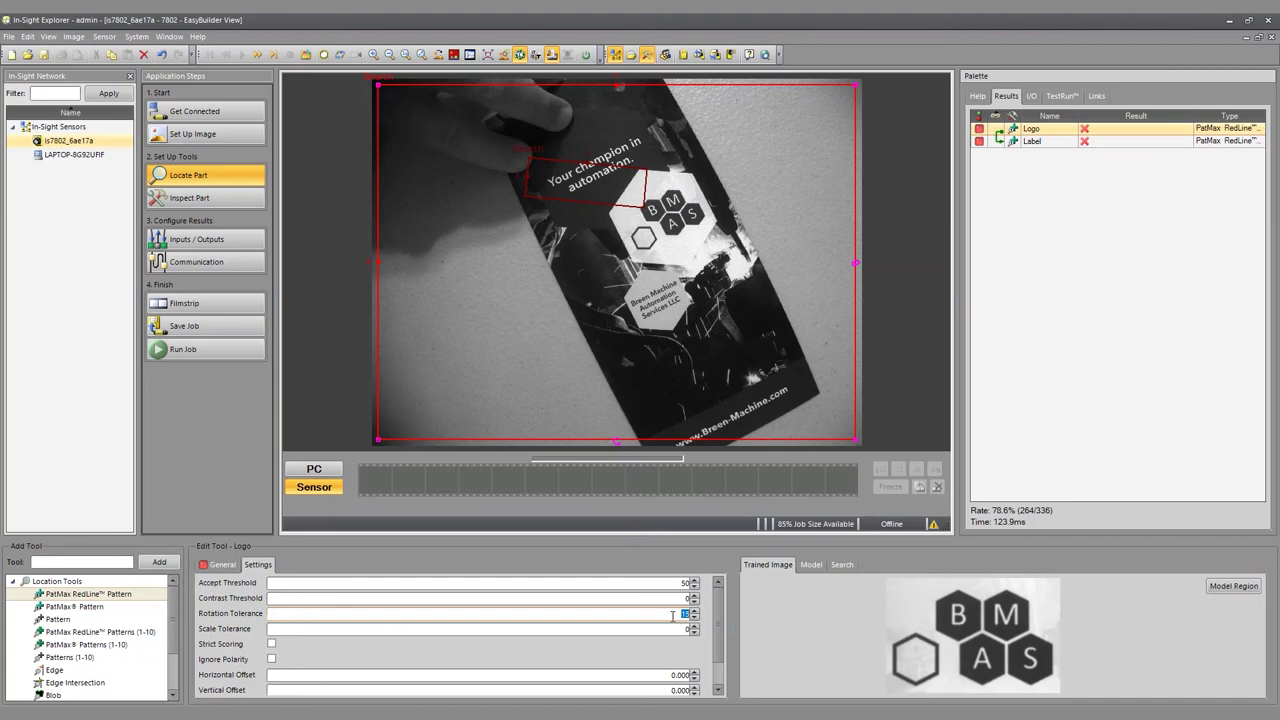
type("0")
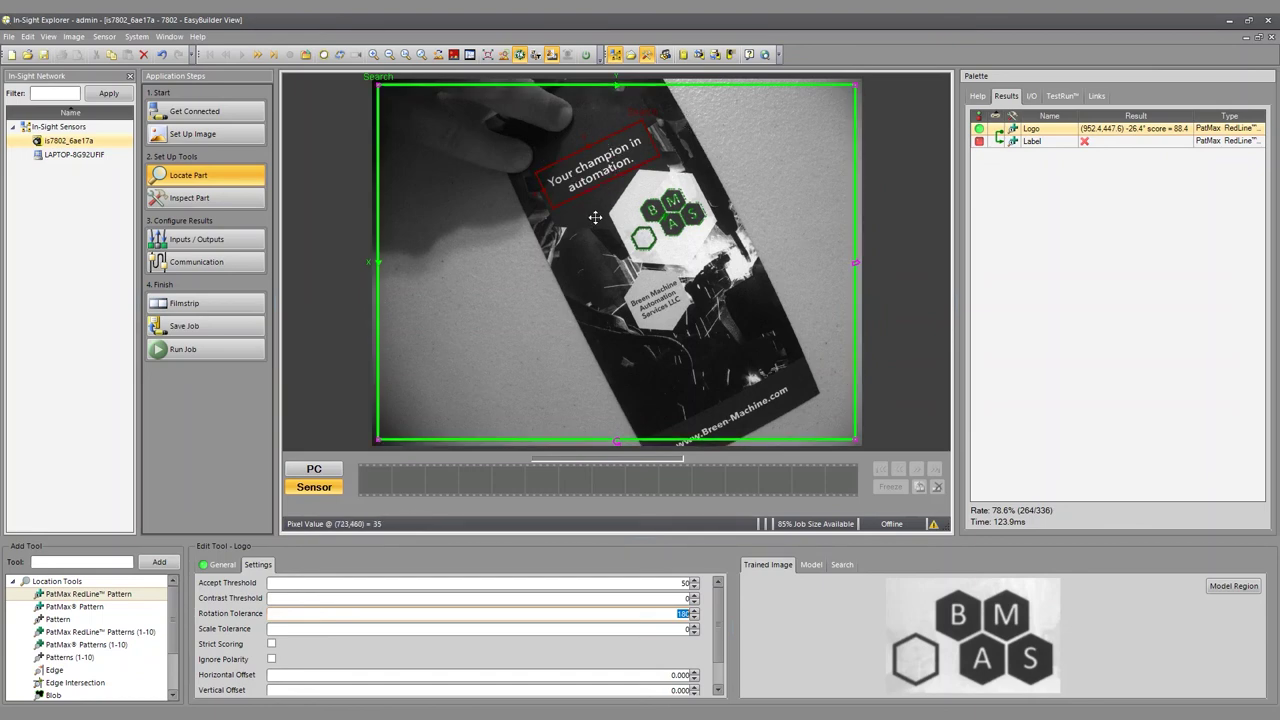
left_click(1034, 141)
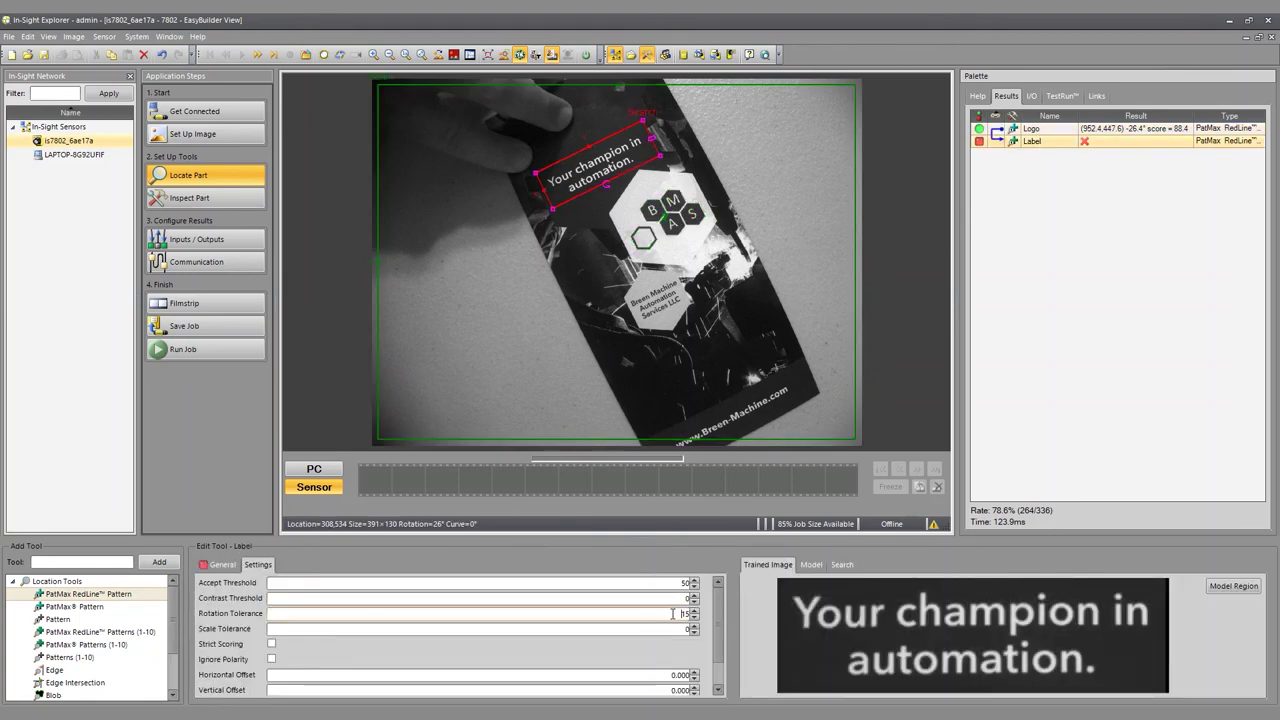
Step: Enter 180 as the Label pattern's Rotation Tolerance so the headline passes with a score of 82.2
double_click(685, 613)
type("180")
key("Return")
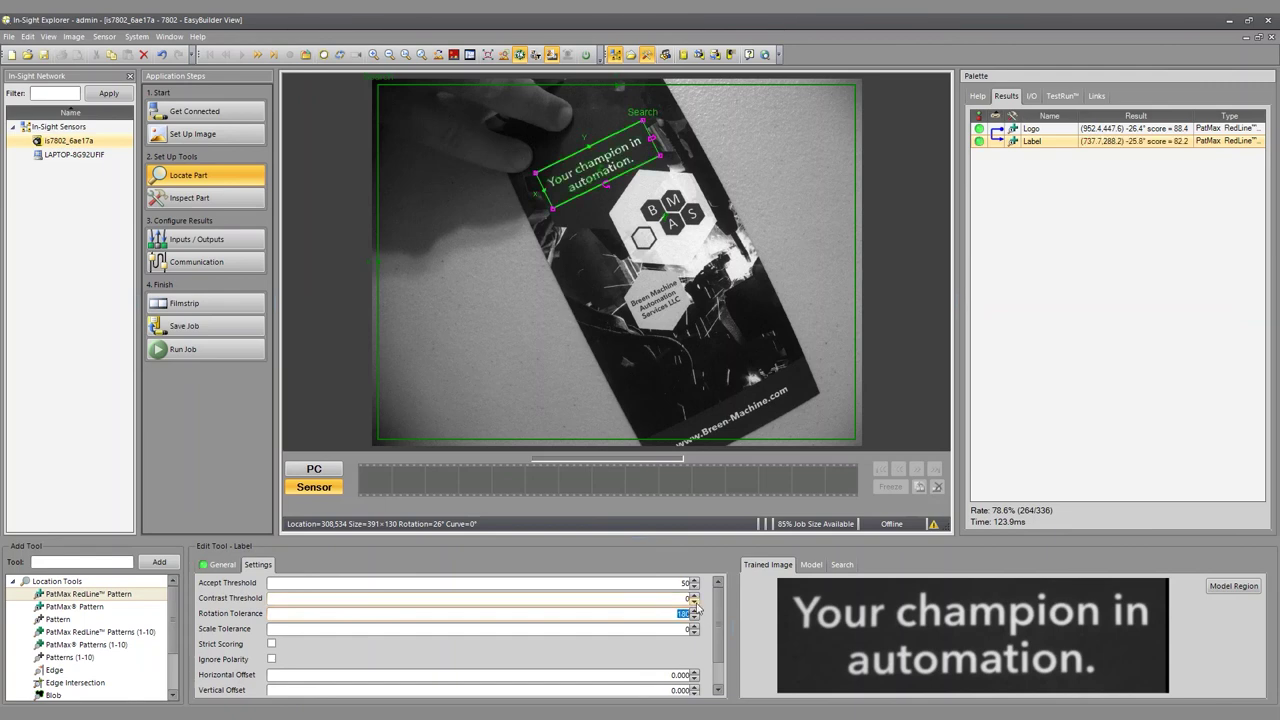